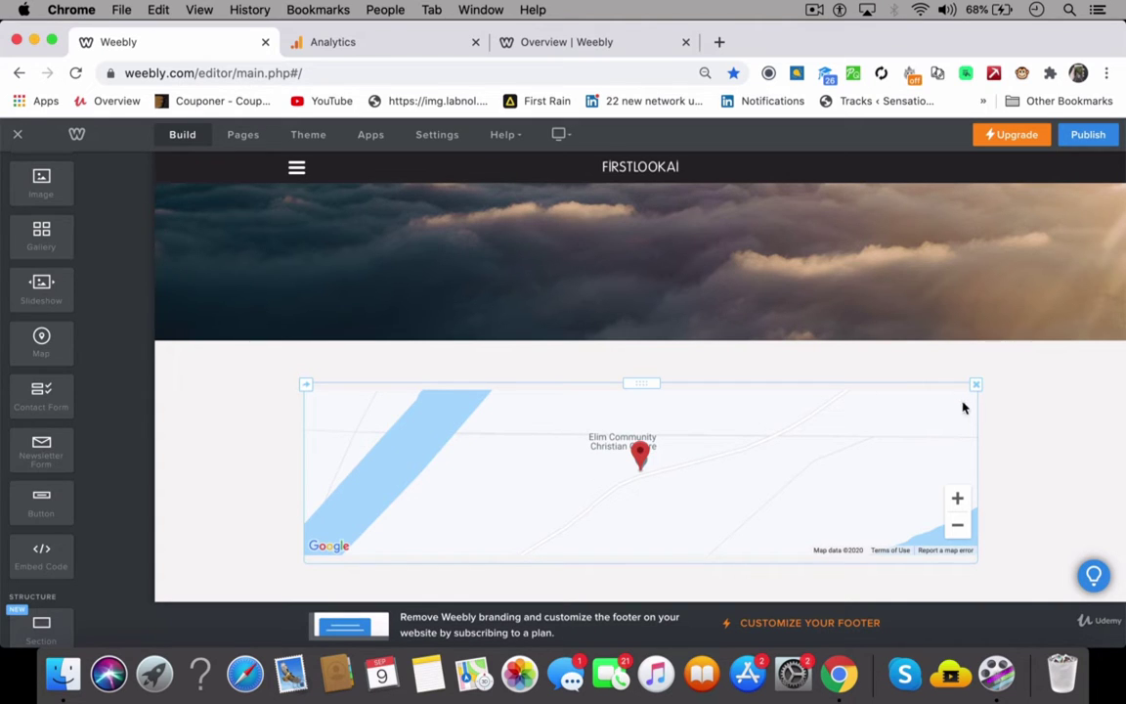
Delete the map element from the Contact us page
{"action": "left_click", "coordinate": [978, 386]}
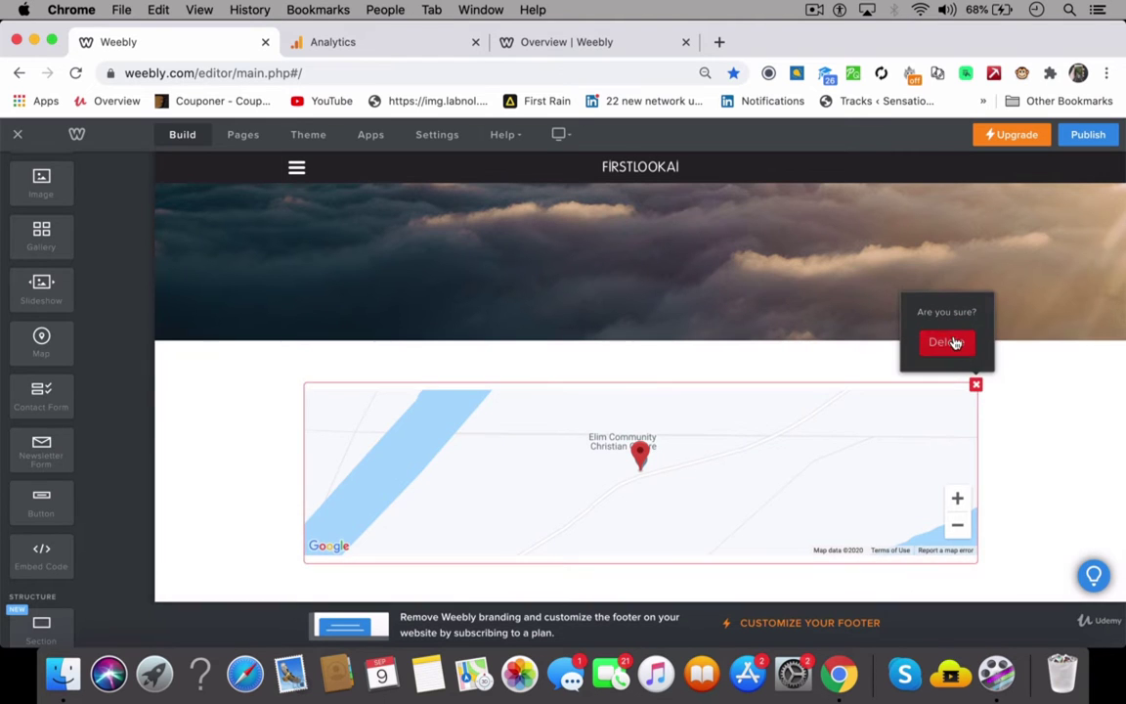
{"action": "left_click", "coordinate": [954, 340]}
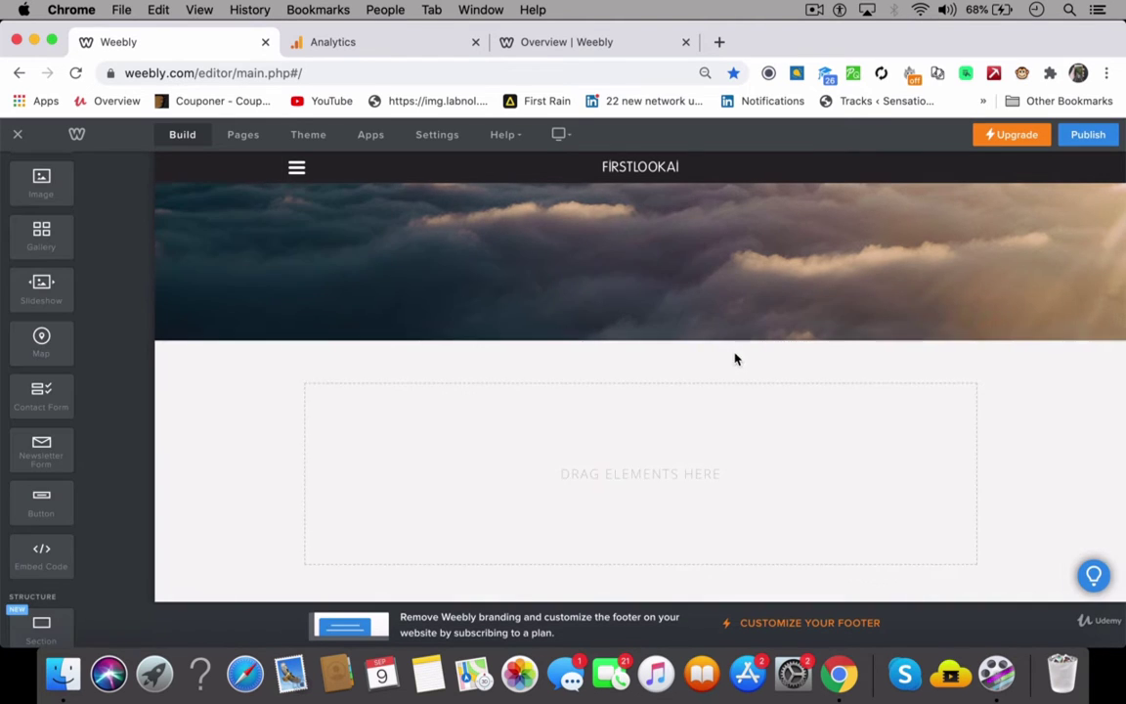
{"action": "scroll", "coordinate": [735, 357], "scroll_direction": "up", "scroll_amount": 3}
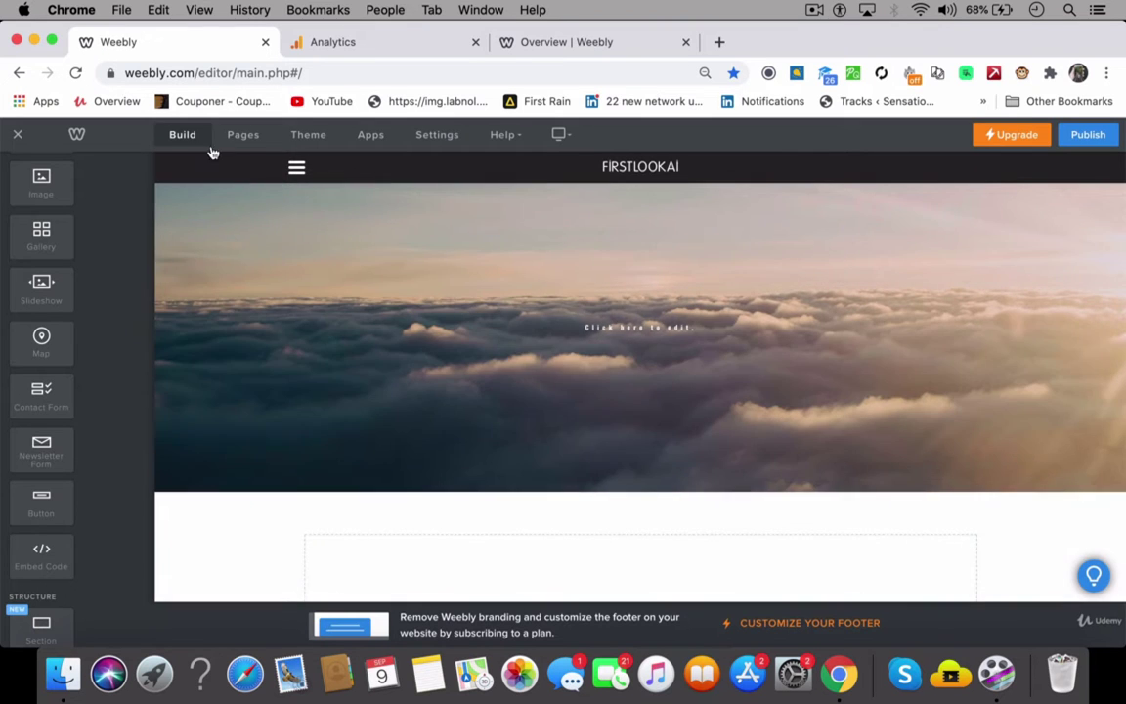
Add a new blog page to the website, keeping the page name Blog
{"action": "left_click", "coordinate": [243, 138]}
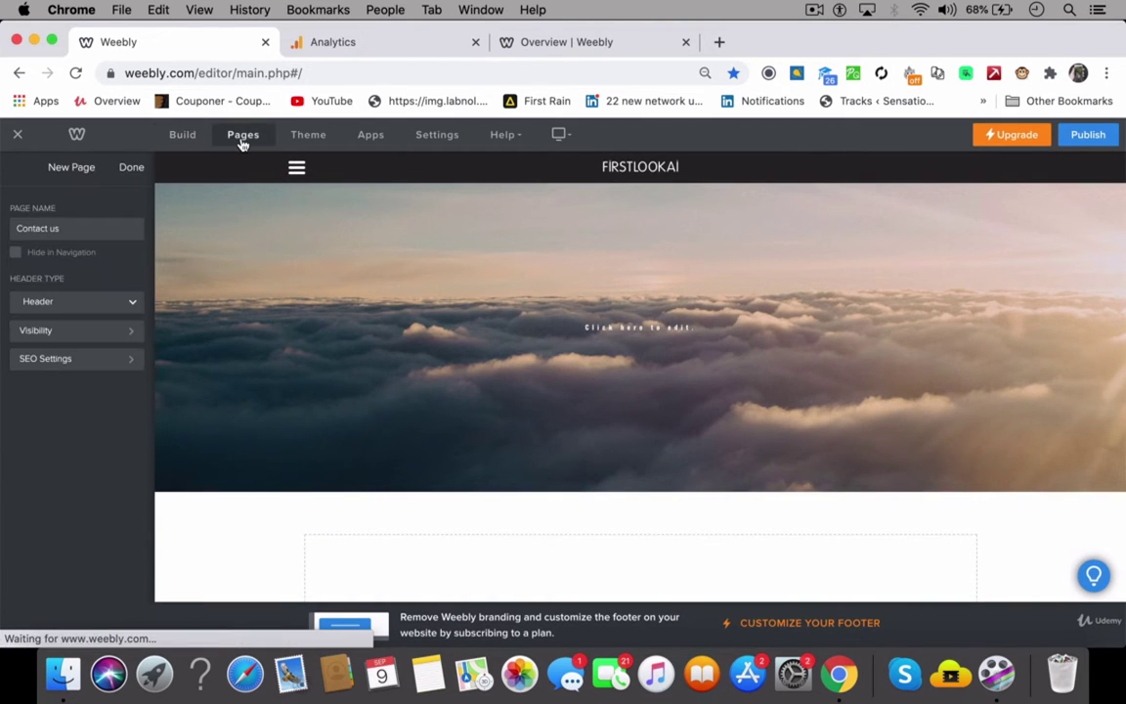
{"action": "left_click", "coordinate": [132, 168]}
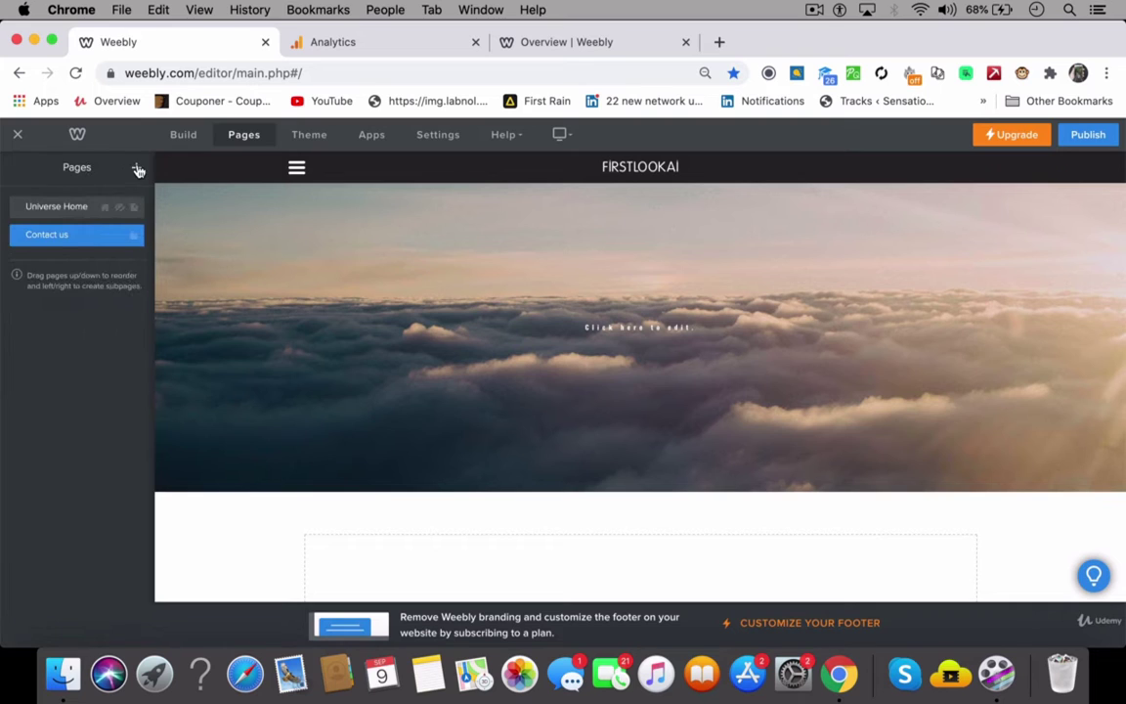
{"action": "left_click", "coordinate": [138, 169]}
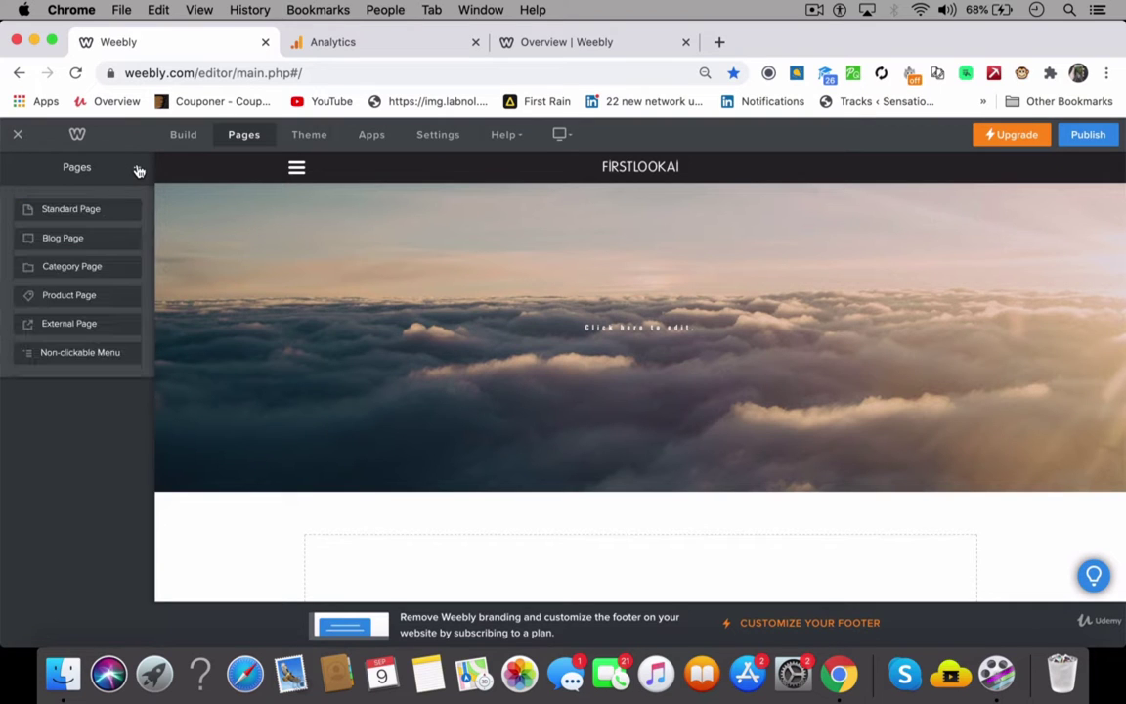
{"action": "left_click", "coordinate": [85, 248]}
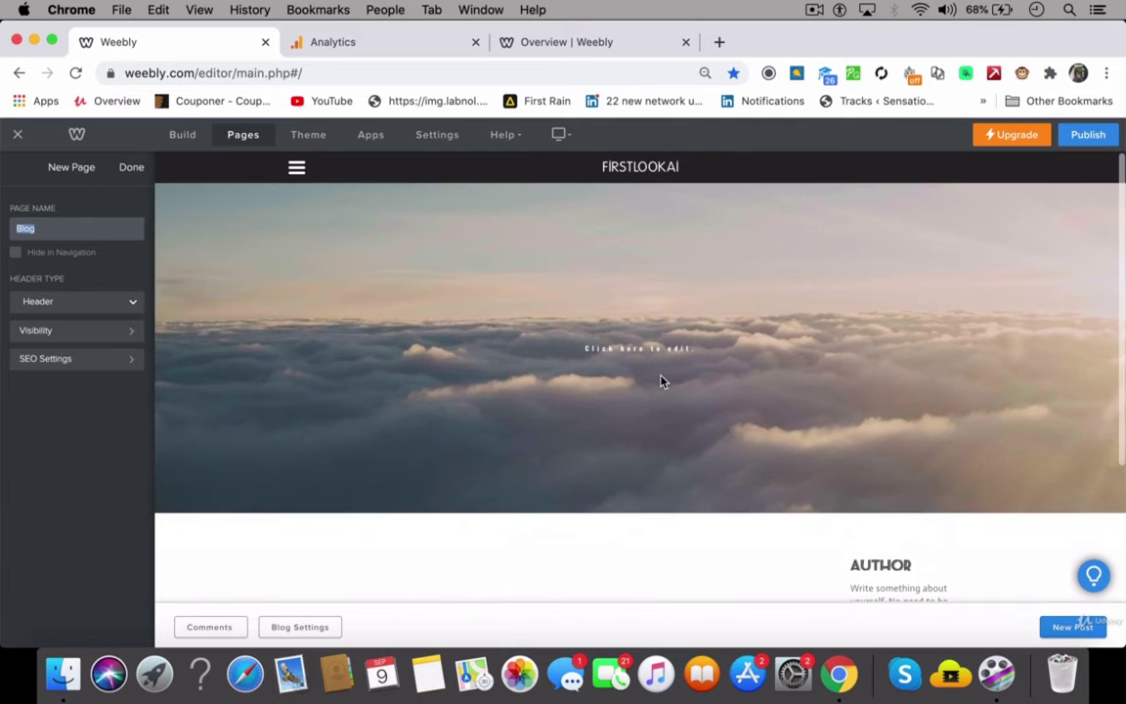
Open the Blog page from the site's navigation menu and view its posts area and sidebar
{"action": "left_click", "coordinate": [301, 173]}
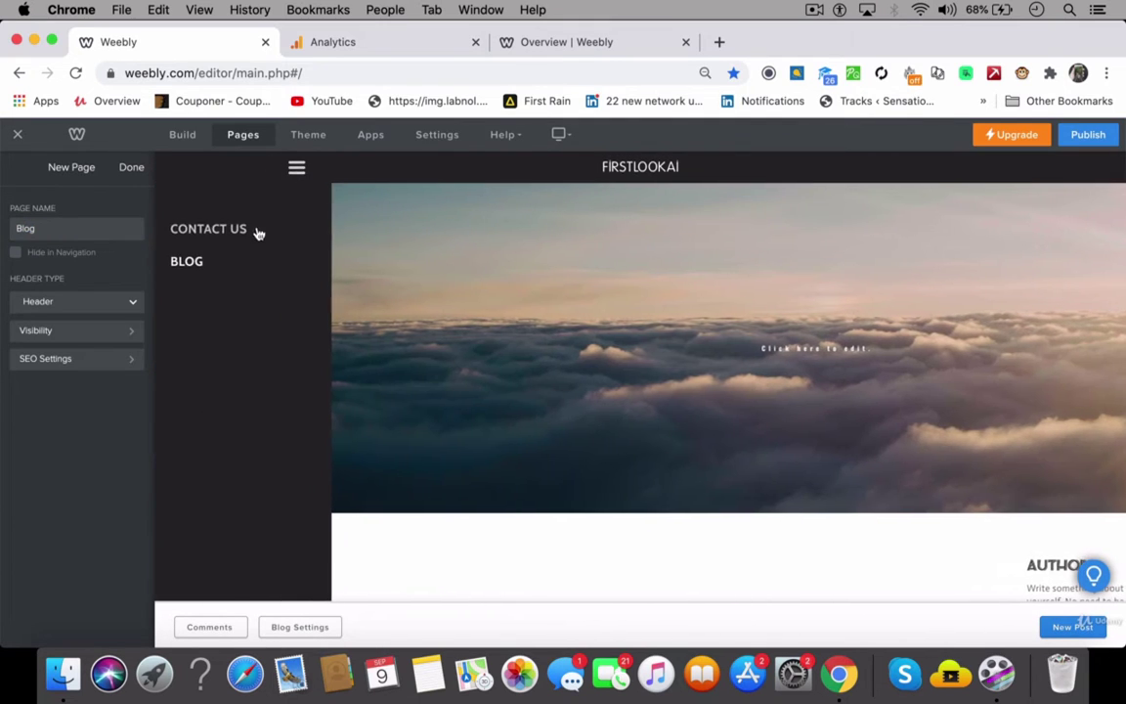
{"action": "left_click", "coordinate": [209, 261]}
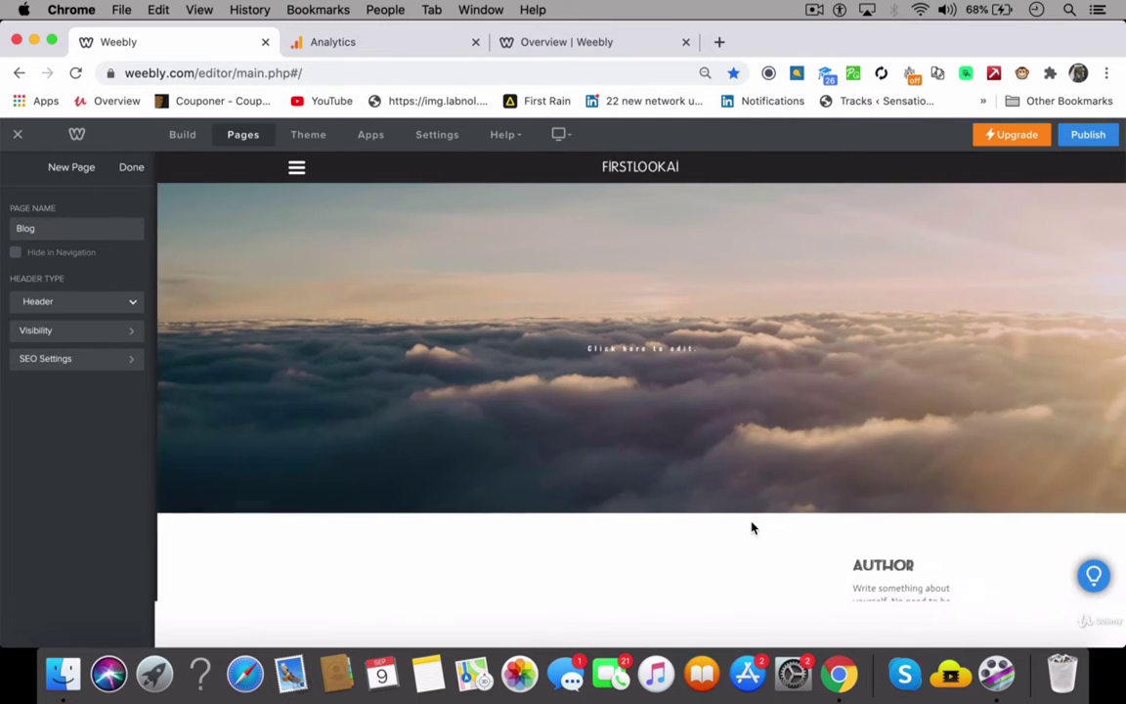
{"action": "scroll", "coordinate": [749, 525], "scroll_direction": "down", "scroll_amount": 4}
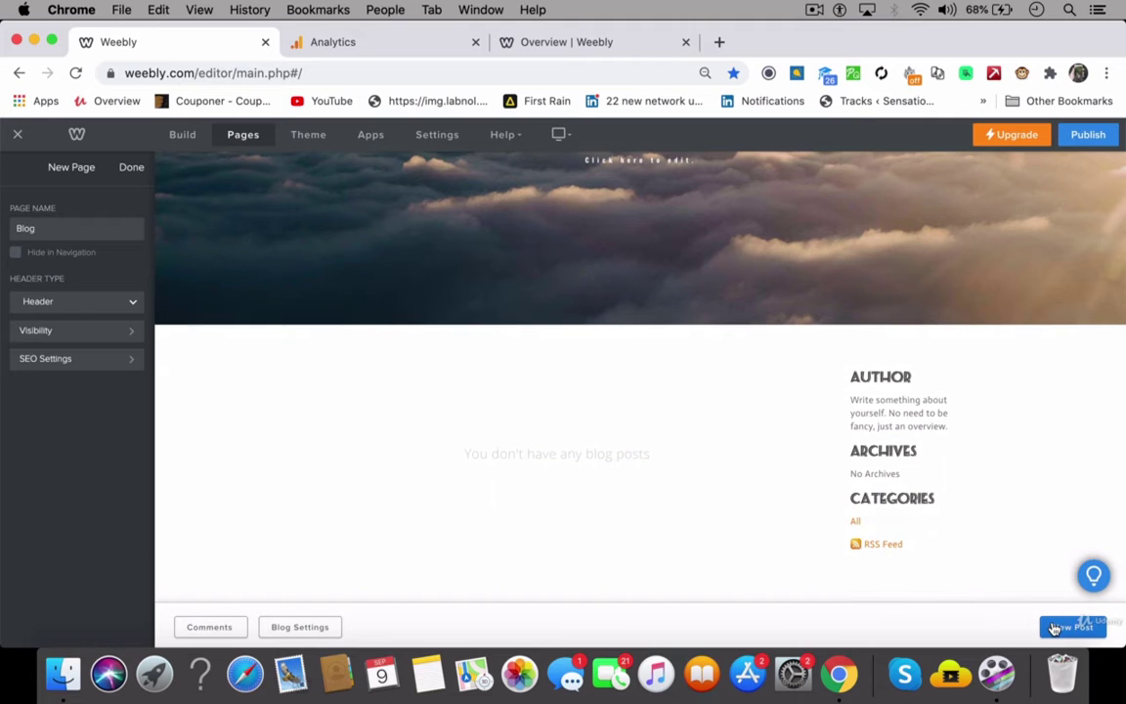
Start a new blog post and give it the title "TEST"
{"action": "left_click", "coordinate": [1055, 629]}
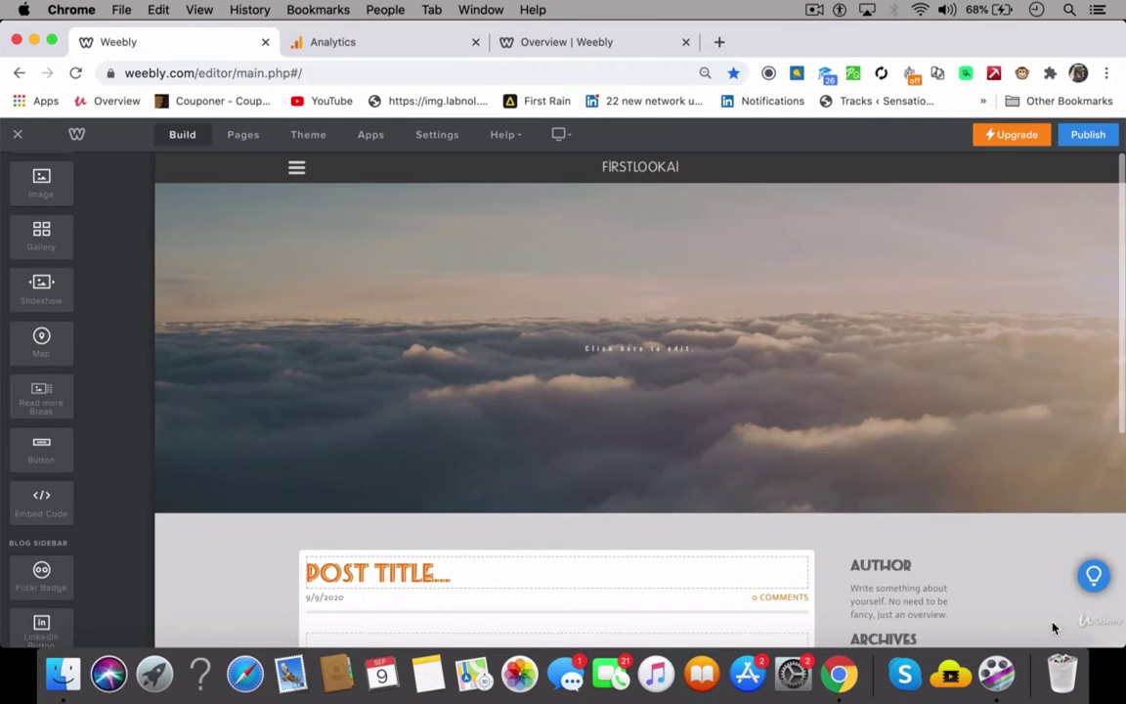
{"action": "scroll", "coordinate": [651, 447], "scroll_direction": "down", "scroll_amount": 4}
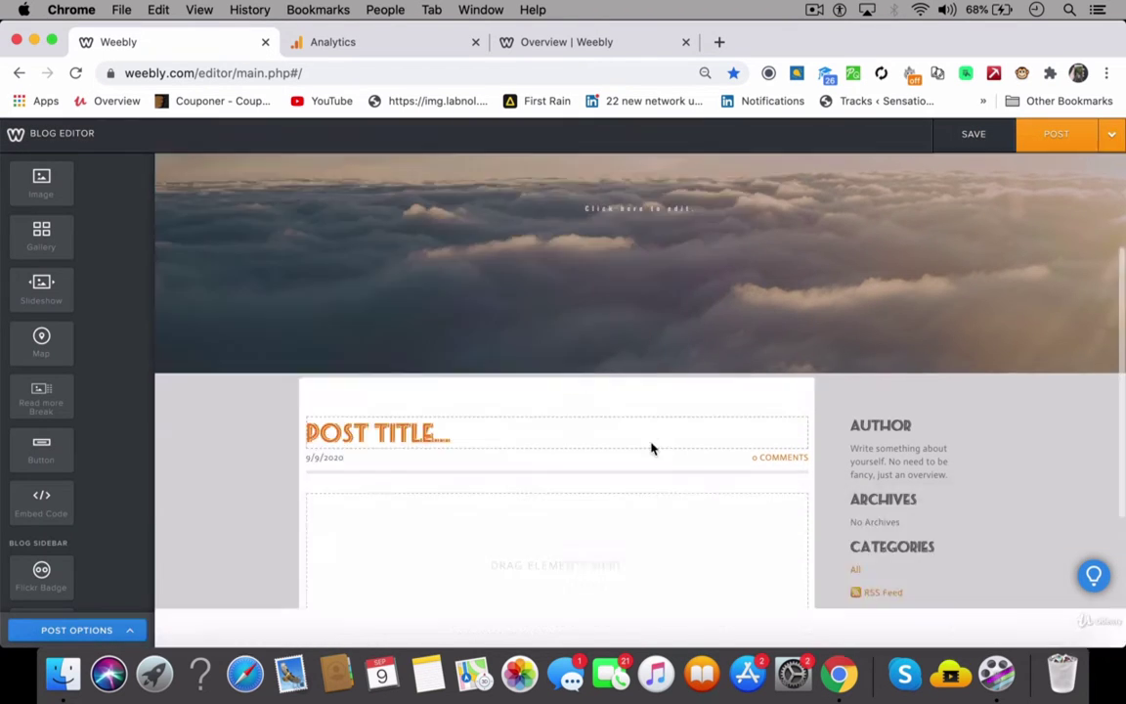
{"action": "left_click", "coordinate": [434, 366]}
{"action": "type", "text": "TEST"}
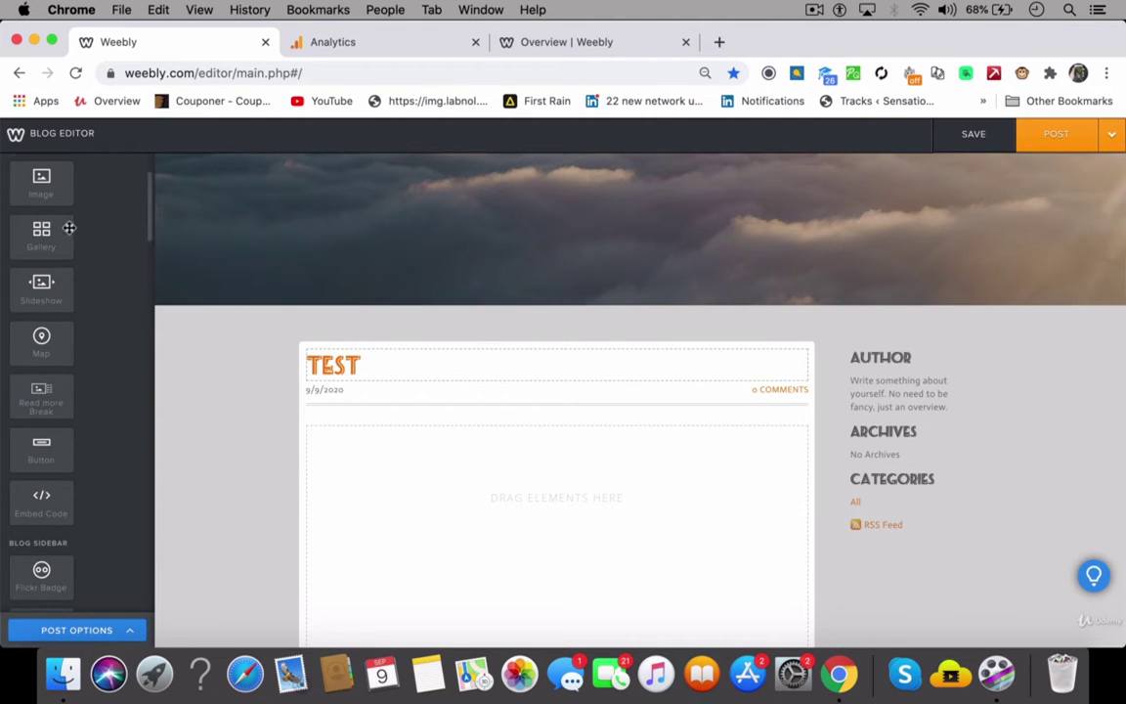
Add a text element to the post's body and enter "Test" in it
{"action": "scroll", "coordinate": [64, 230], "scroll_direction": "up", "scroll_amount": 3}
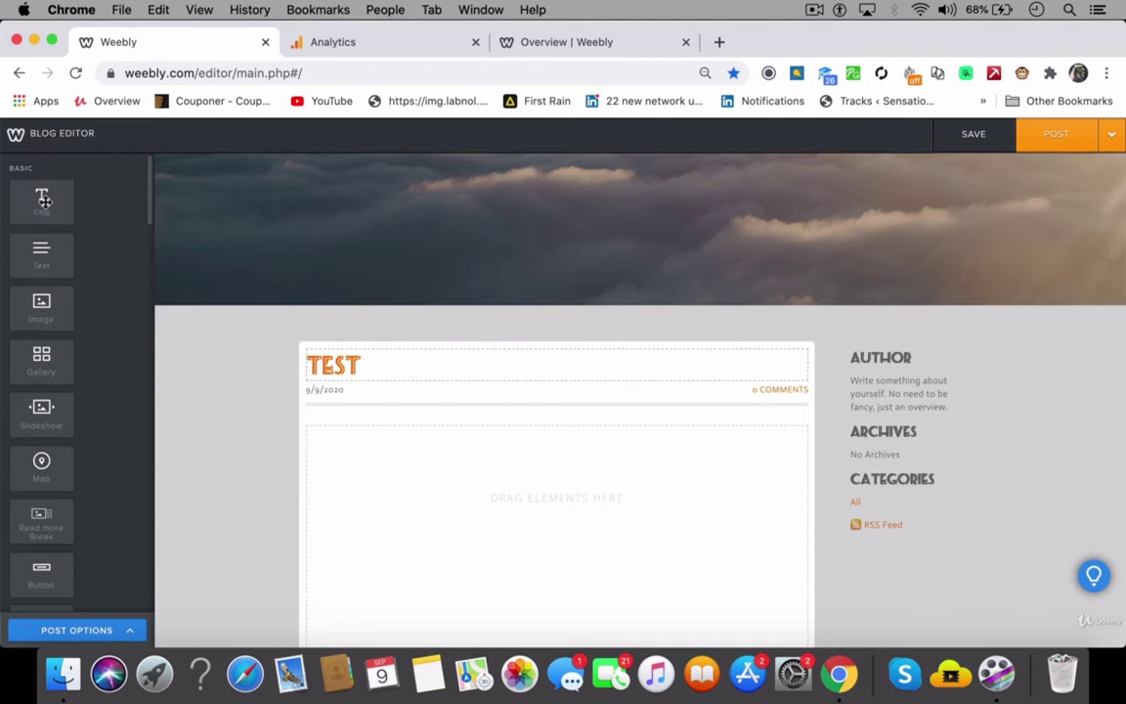
{"action": "left_click_drag", "start_coordinate": [49, 253], "coordinate": [445, 440]}
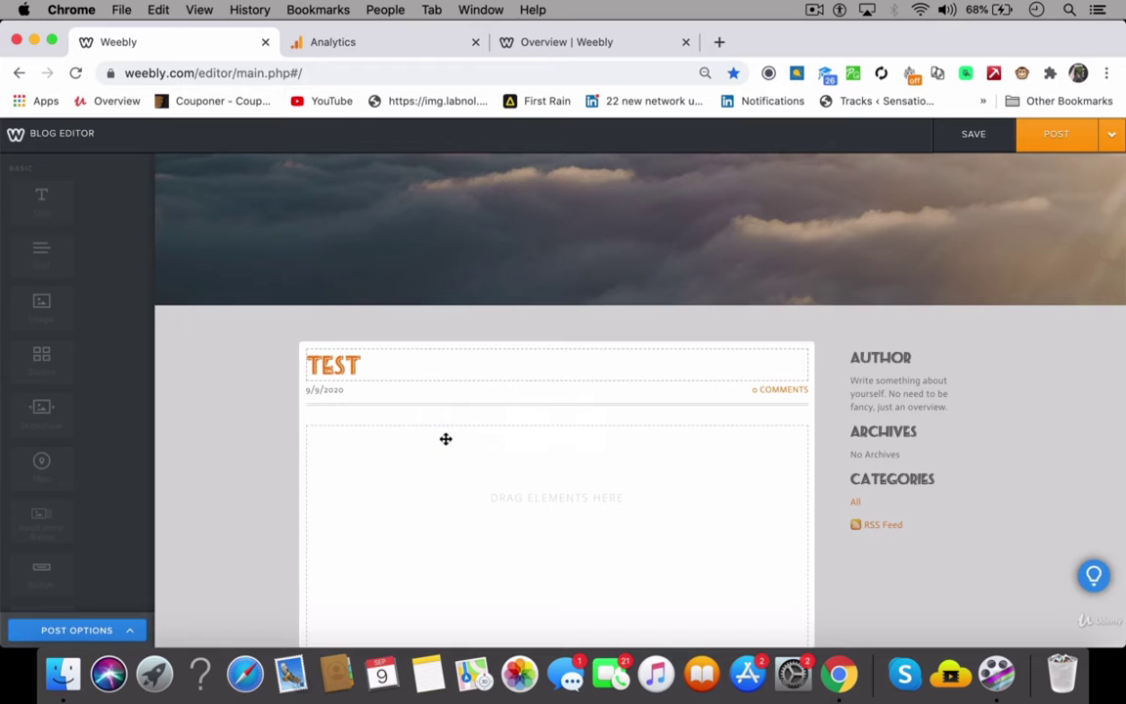
{"action": "left_click", "coordinate": [367, 431]}
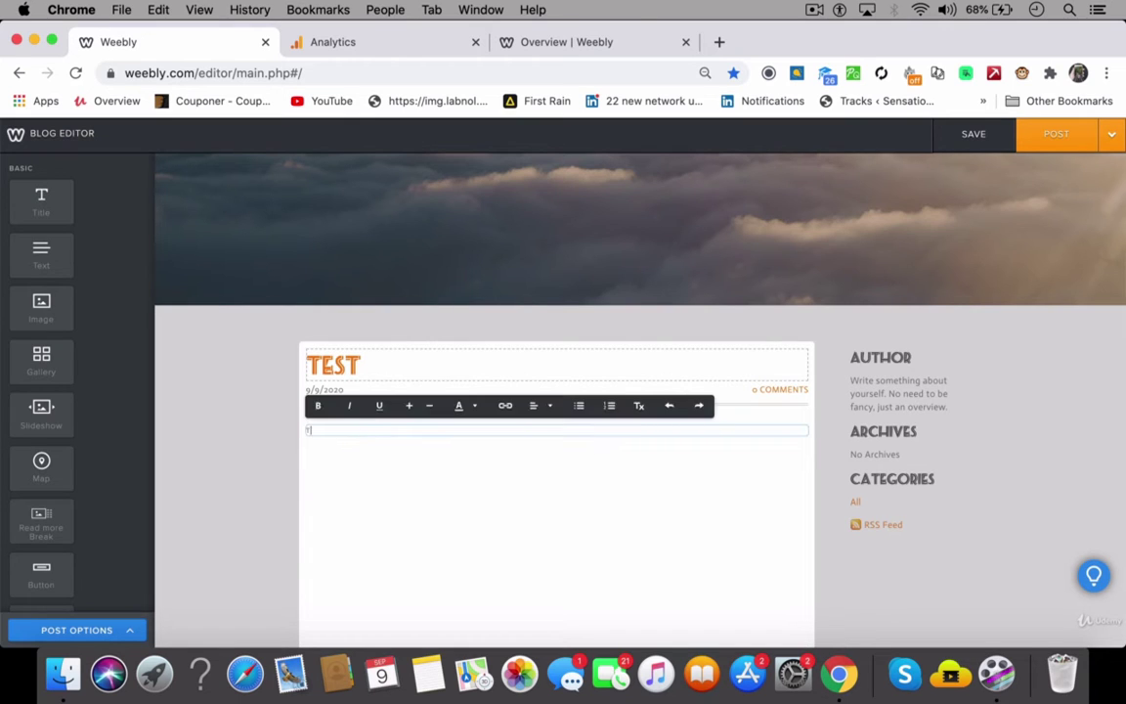
{"action": "type", "text": "Test"}
{"action": "left_click", "coordinate": [888, 269]}
{"action": "scroll", "coordinate": [886, 266], "scroll_direction": "down", "scroll_amount": 3}
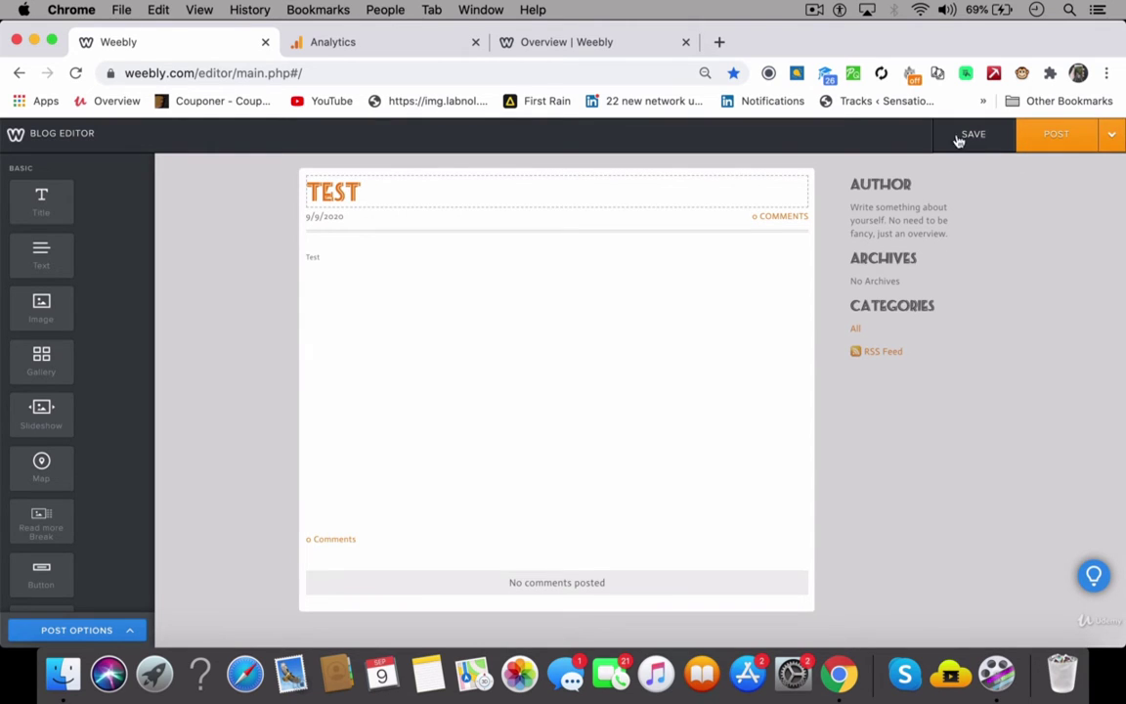
Look over the draft post's layout and the elements available for building a blog post
{"action": "scroll", "coordinate": [528, 357], "scroll_direction": "up", "scroll_amount": 6}
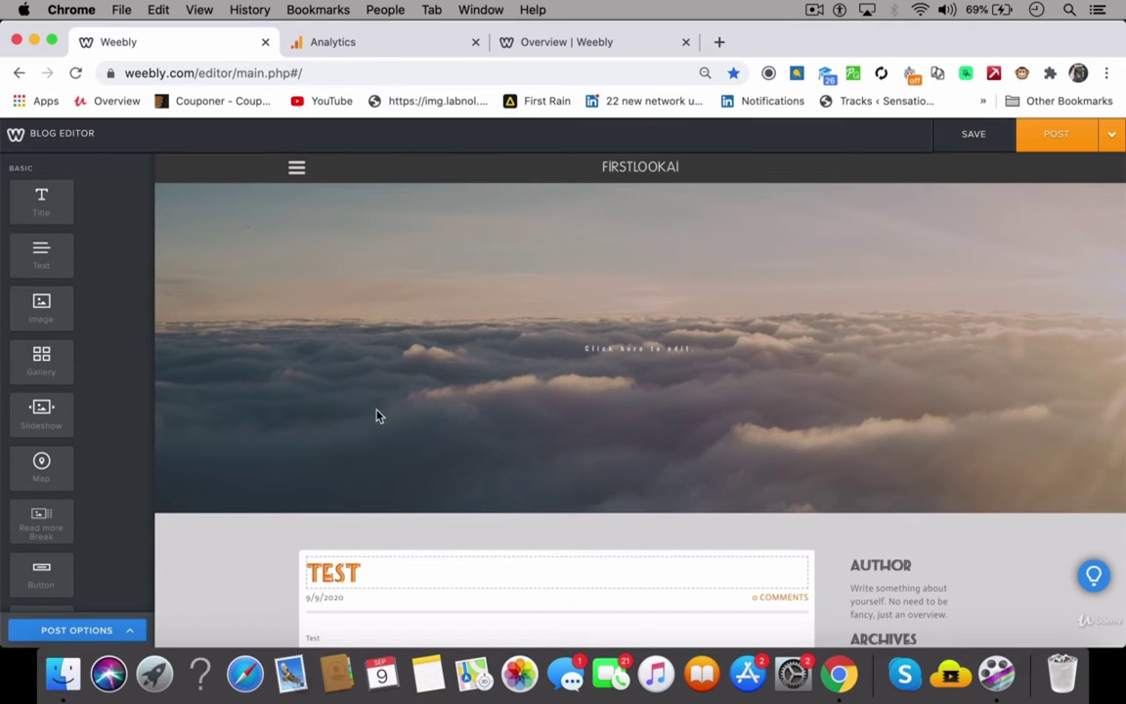
{"action": "scroll", "coordinate": [378, 417], "scroll_direction": "down", "scroll_amount": 7}
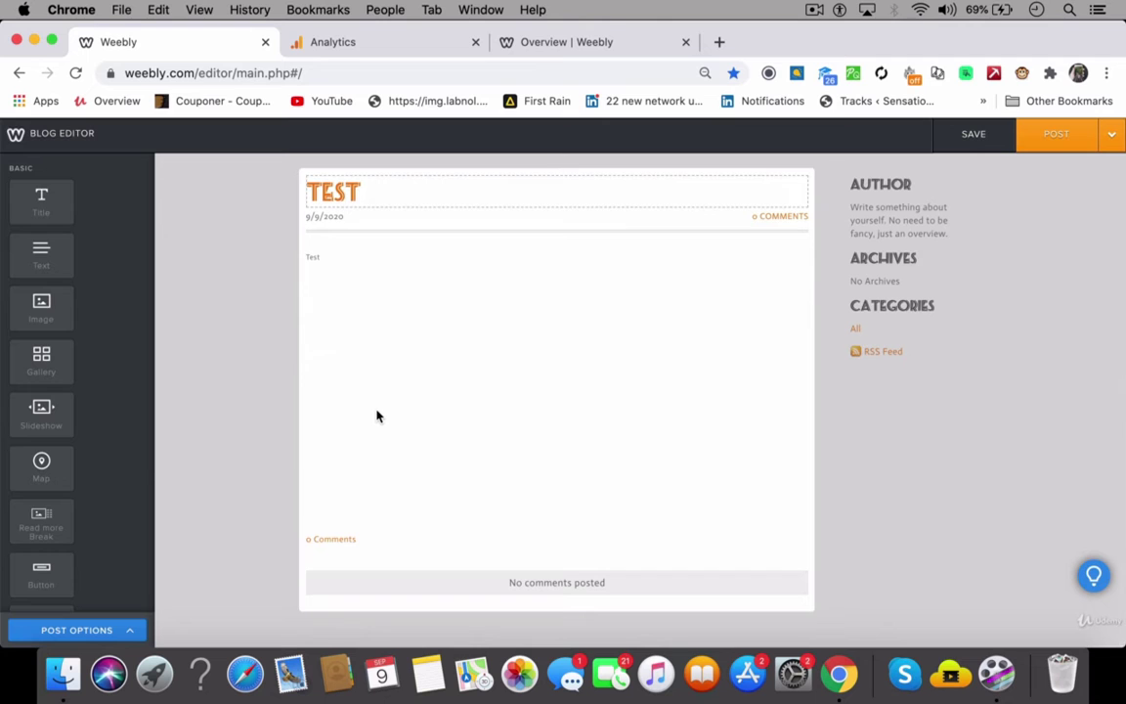
{"action": "scroll", "coordinate": [377, 416], "scroll_direction": "up", "scroll_amount": 7}
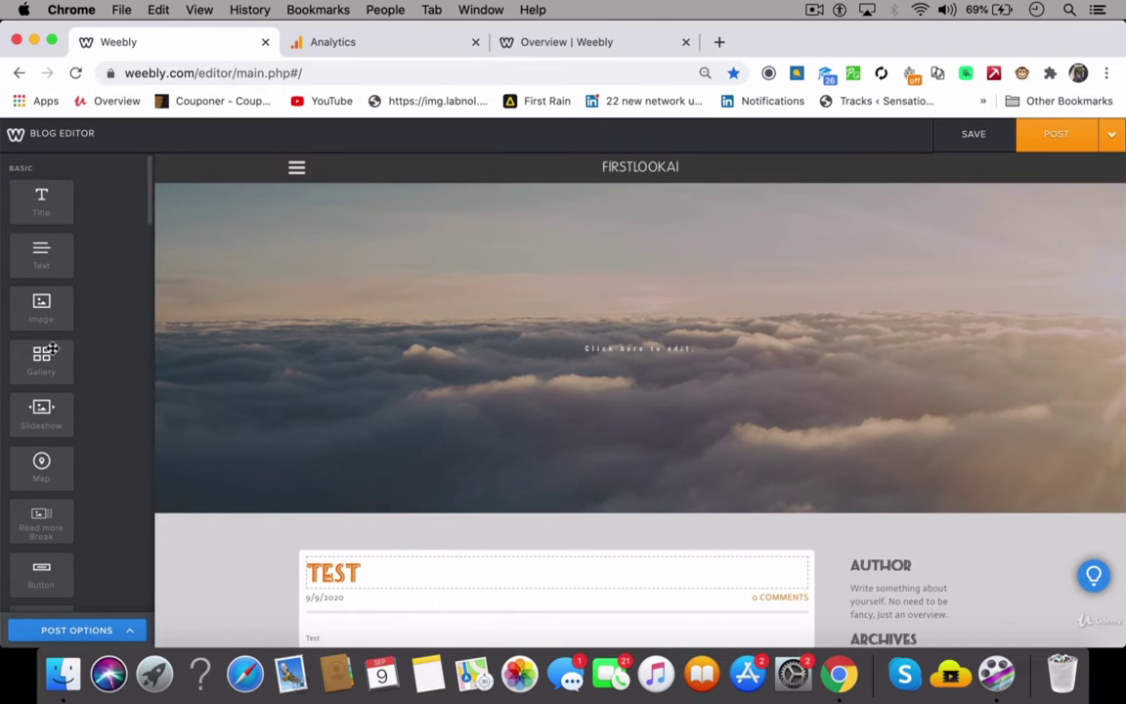
{"action": "scroll", "coordinate": [88, 428], "scroll_direction": "down", "scroll_amount": 5}
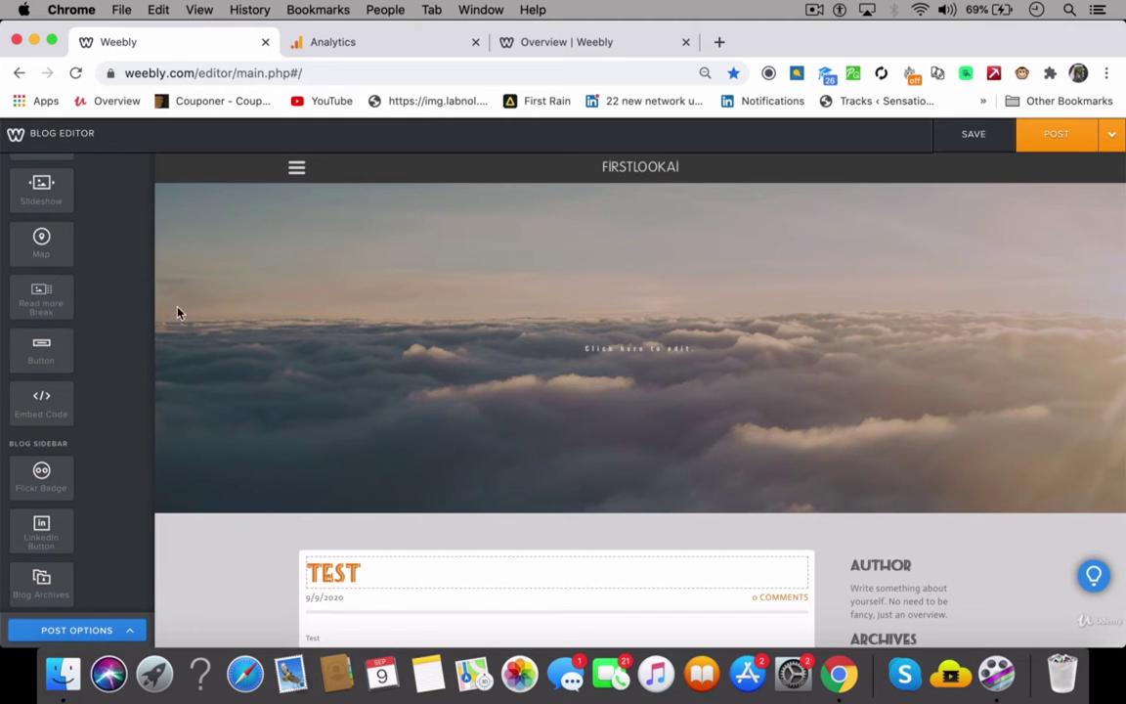
{"action": "scroll", "coordinate": [96, 334], "scroll_direction": "up", "scroll_amount": 4}
{"action": "scroll", "coordinate": [96, 334], "scroll_direction": "up", "scroll_amount": 1}
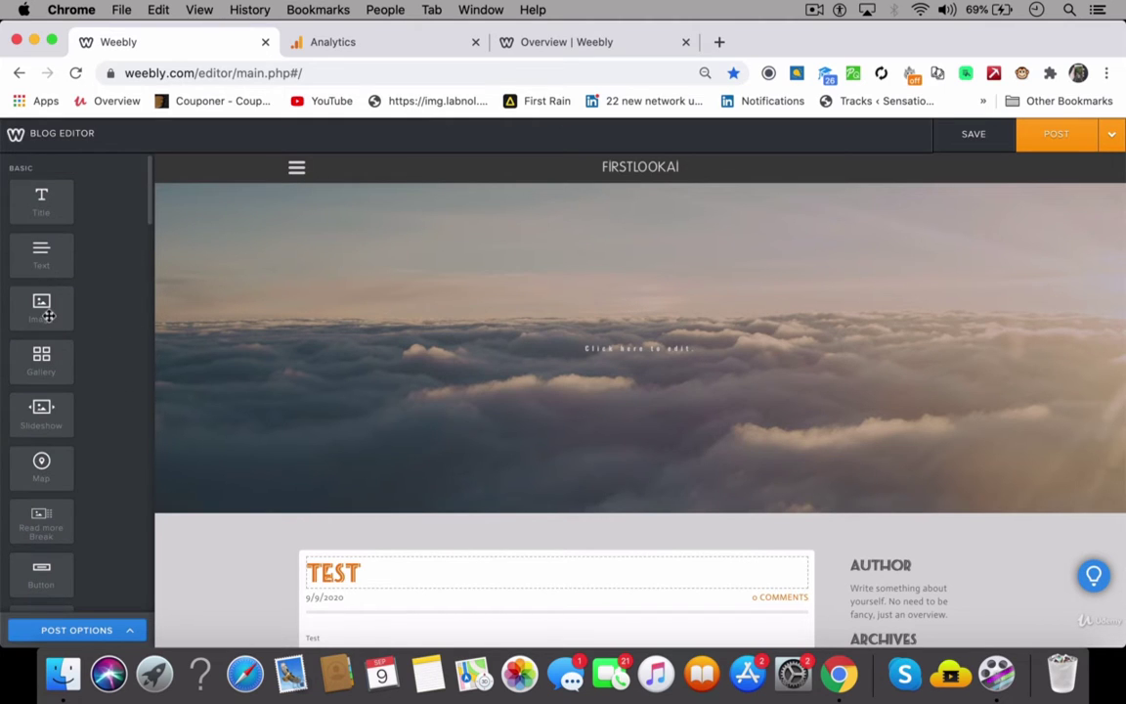
{"action": "scroll", "coordinate": [89, 350], "scroll_direction": "down", "scroll_amount": 10}
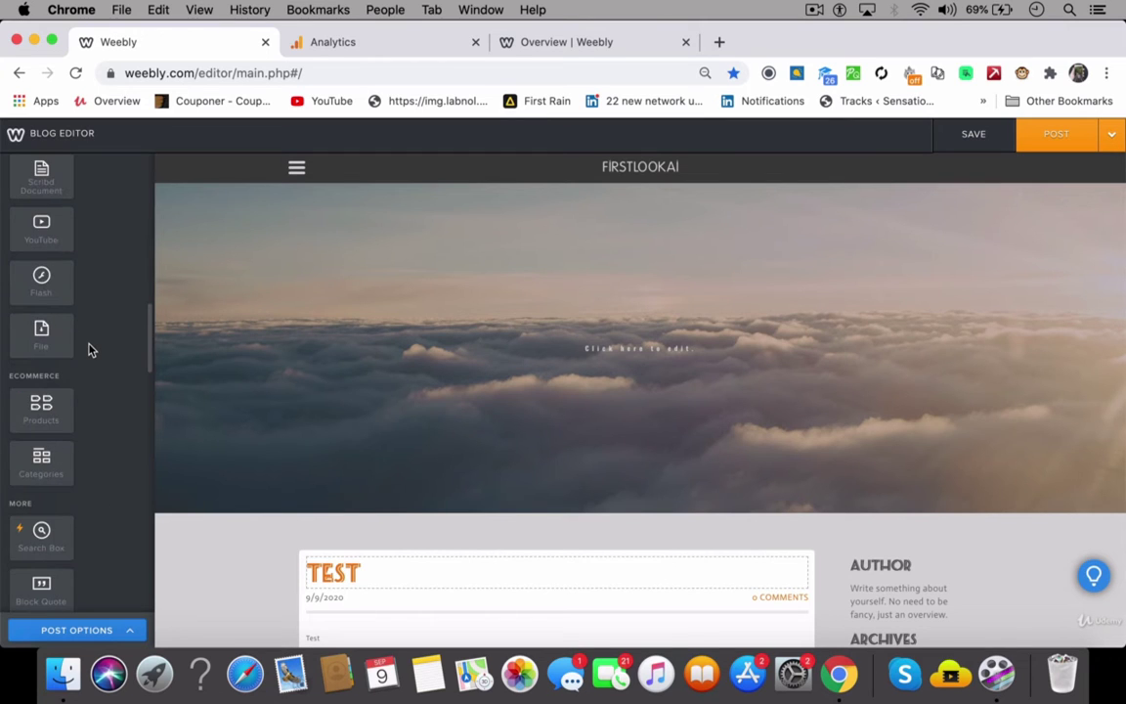
{"action": "scroll", "coordinate": [89, 350], "scroll_direction": "up", "scroll_amount": 10}
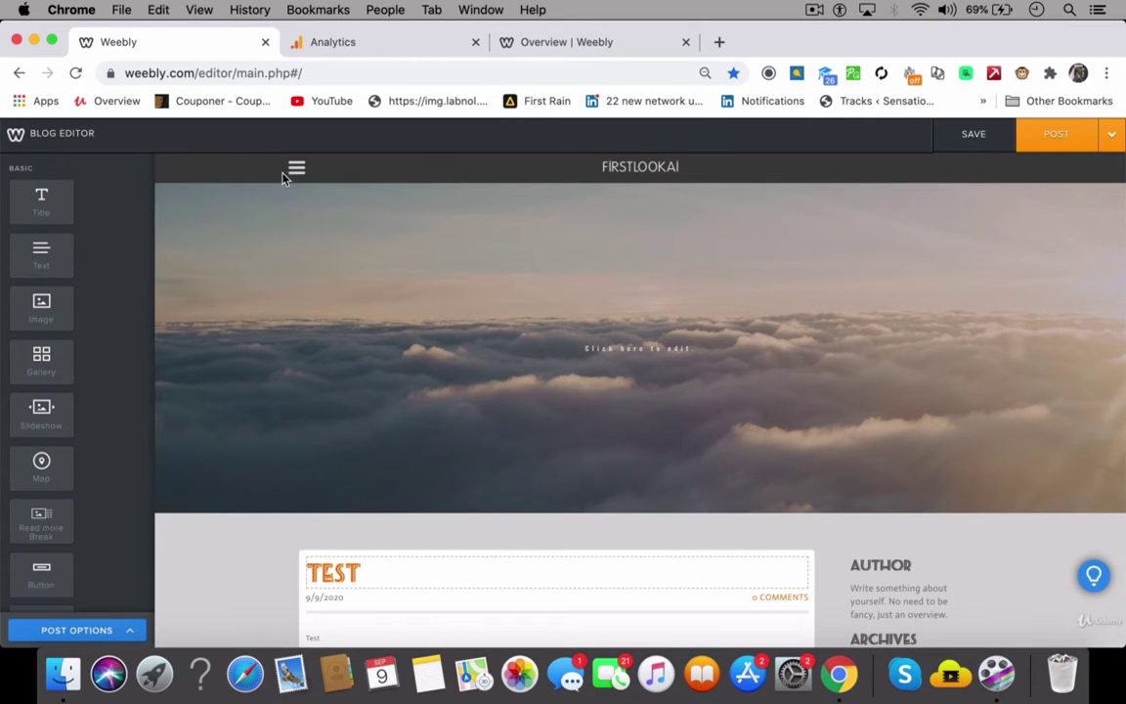
Discard the draft blog post and confirm its removal
{"action": "left_click", "coordinate": [1111, 149]}
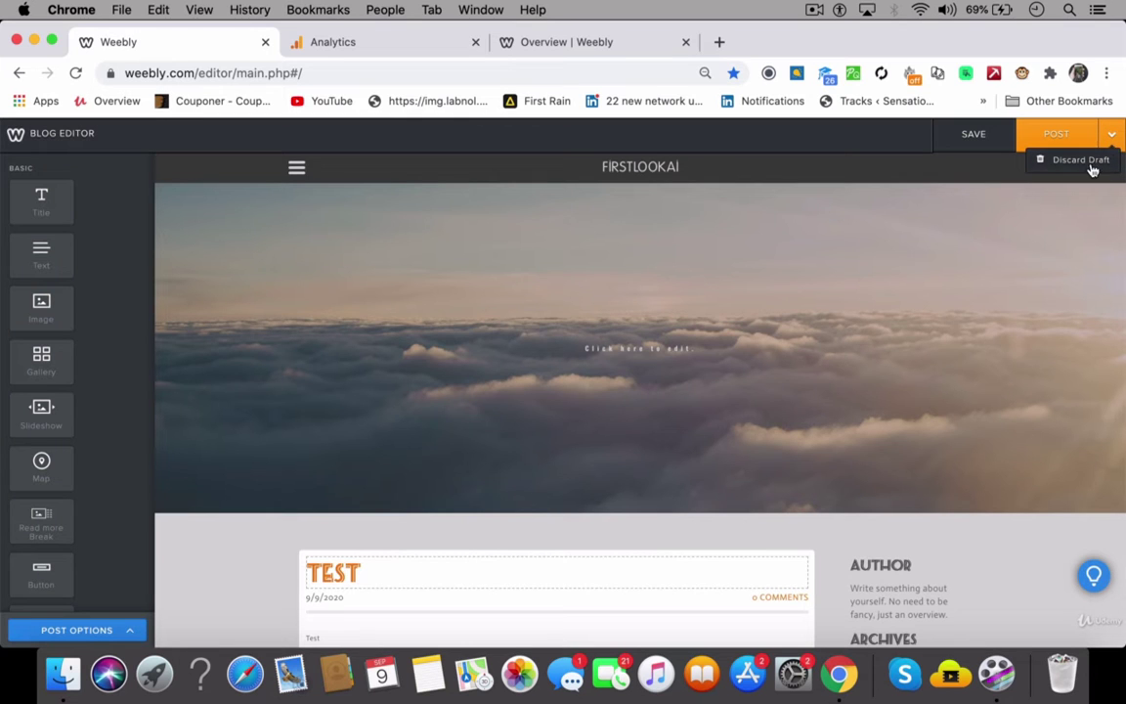
{"action": "left_click", "coordinate": [1080, 159]}
{"action": "left_click", "coordinate": [696, 442]}
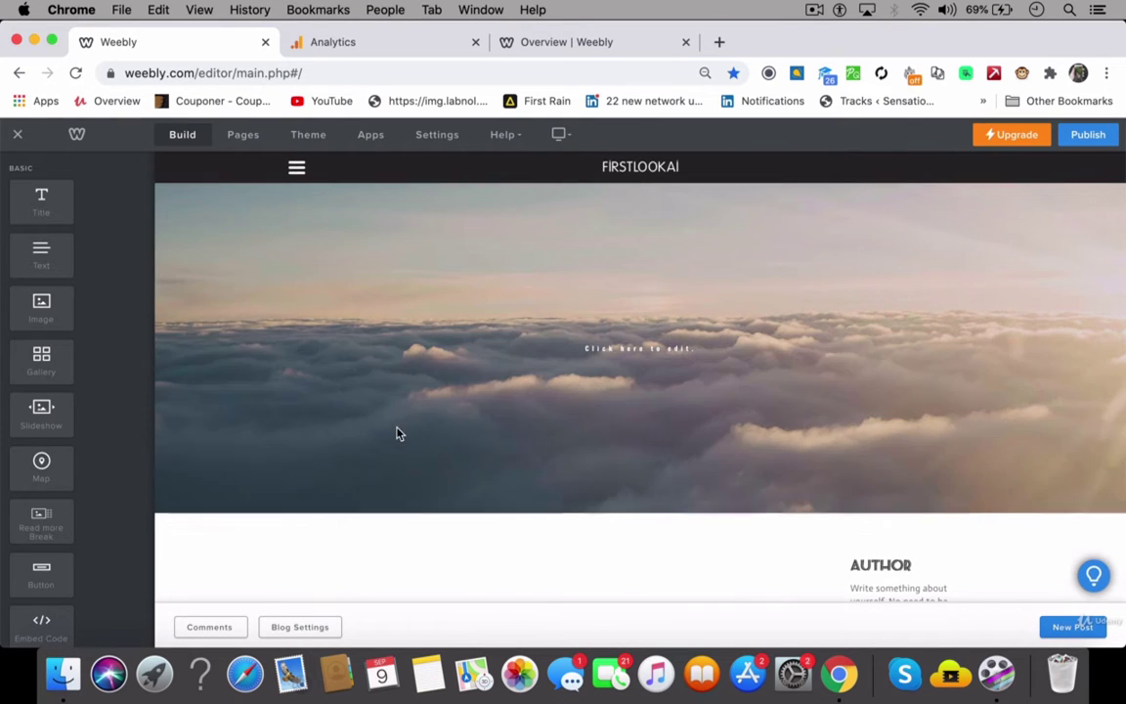
Move the Blog page above Contact us in the site's page order and check the order in the navigation menu
{"action": "left_click", "coordinate": [298, 170]}
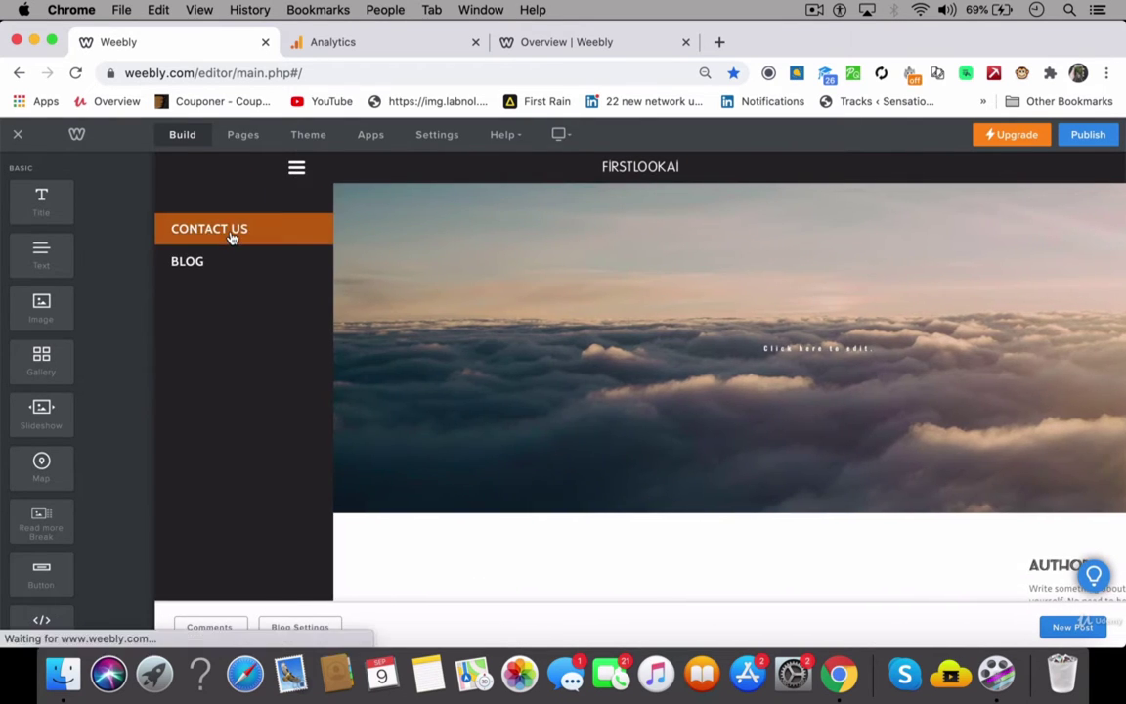
{"action": "left_click", "coordinate": [232, 229]}
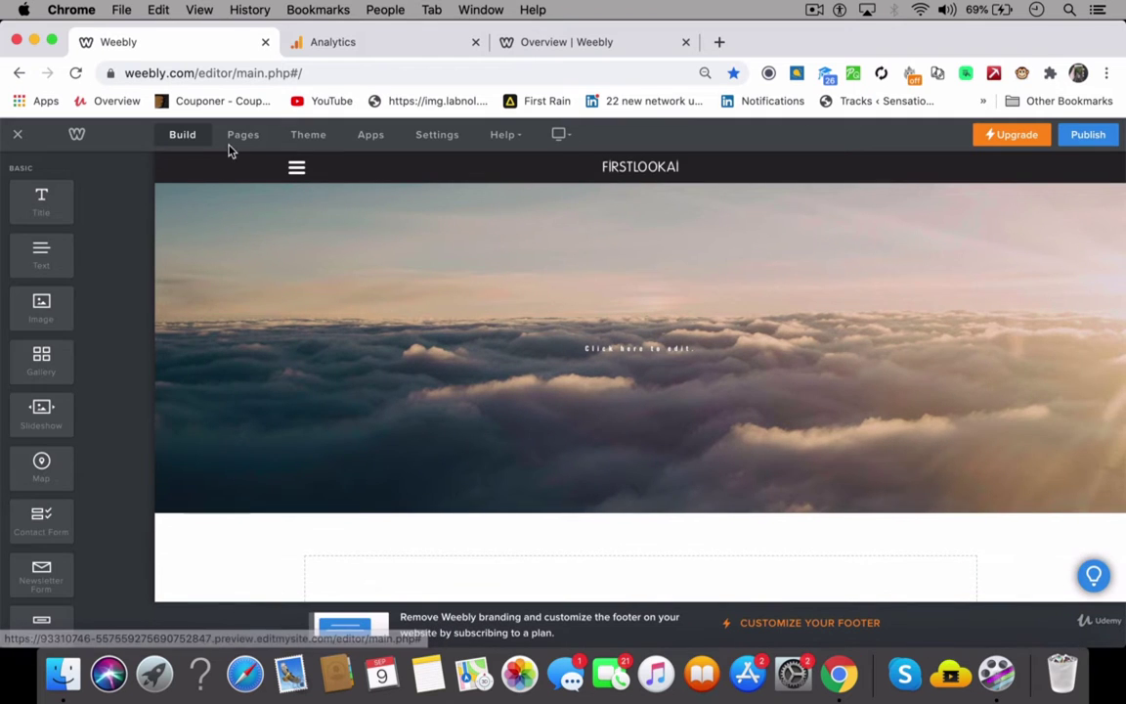
{"action": "left_click", "coordinate": [227, 144]}
{"action": "left_click", "coordinate": [133, 170]}
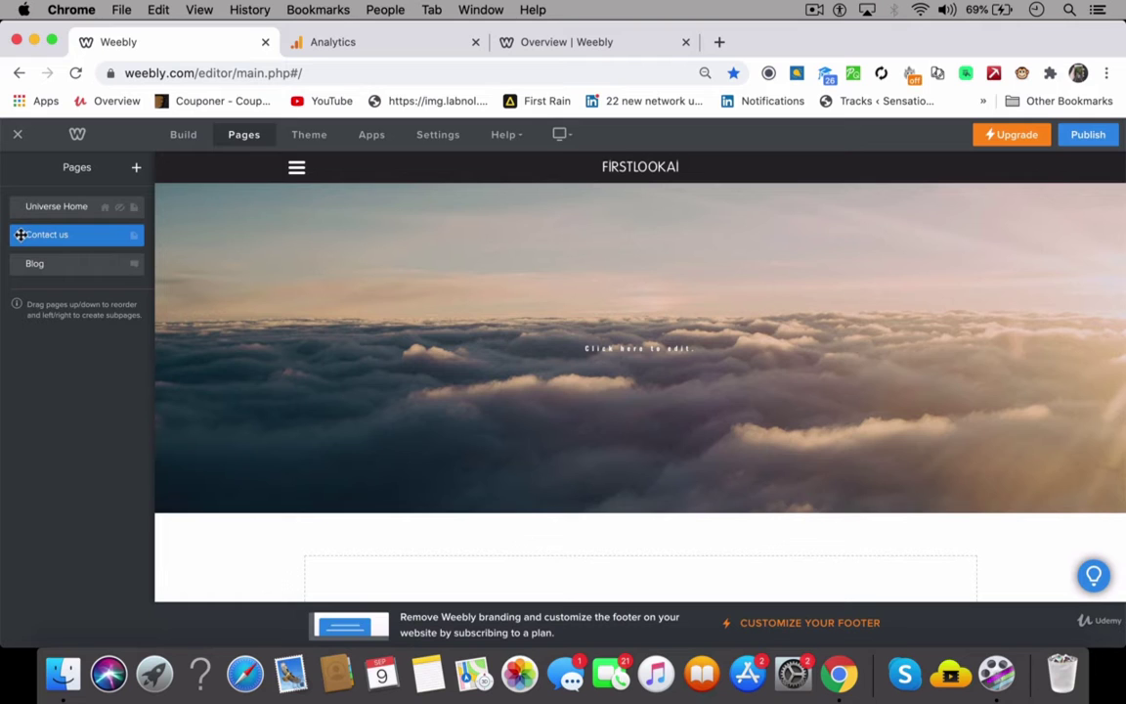
{"action": "left_click", "coordinate": [296, 167]}
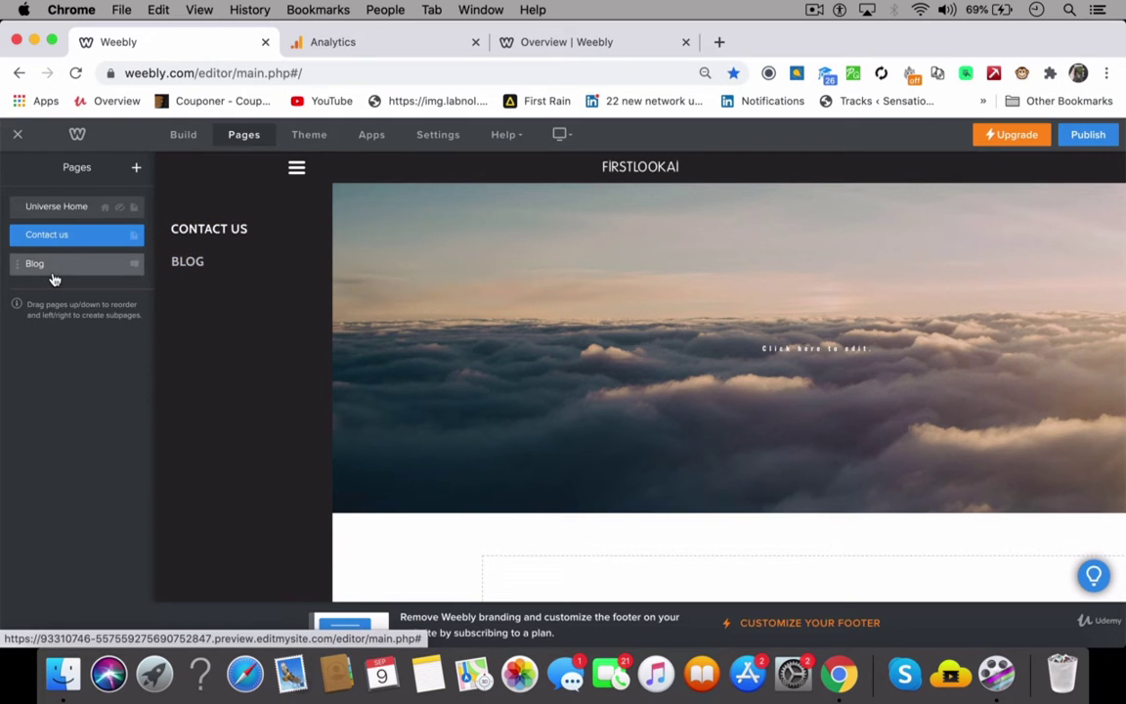
{"action": "left_click_drag", "start_coordinate": [54, 279], "coordinate": [48, 251]}
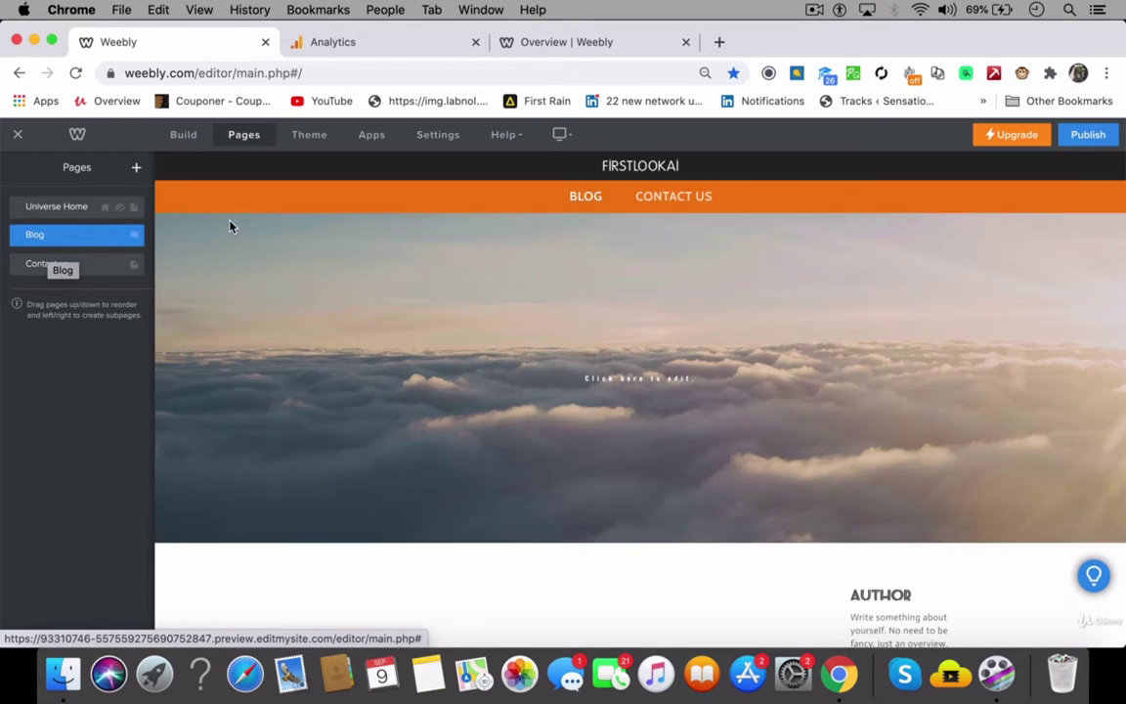
{"action": "left_click", "coordinate": [298, 170]}
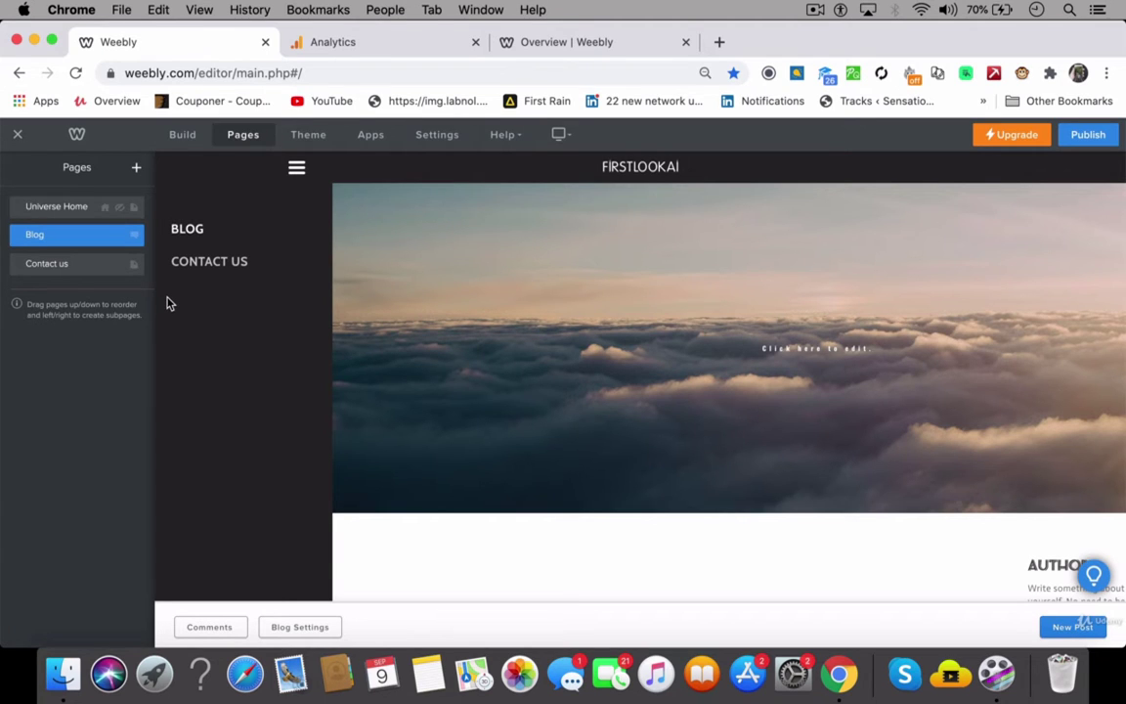
{"action": "left_click", "coordinate": [453, 336]}
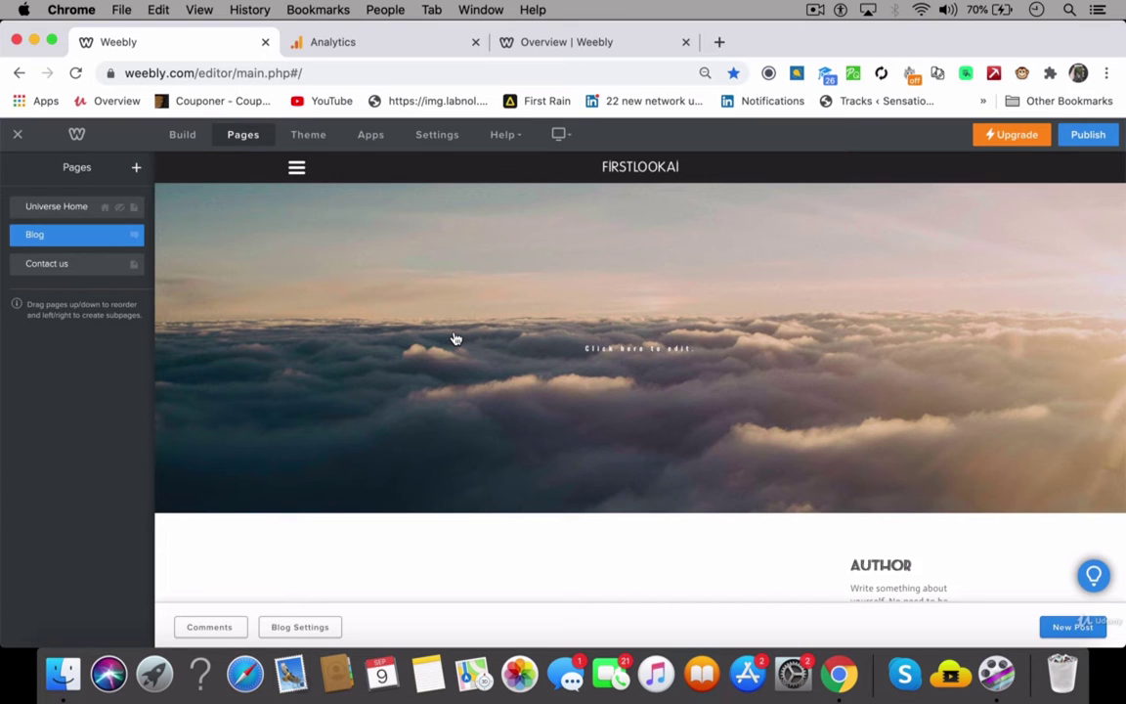
Look over the elements available for building the Blog page and the page's current layout
{"action": "left_click", "coordinate": [186, 139]}
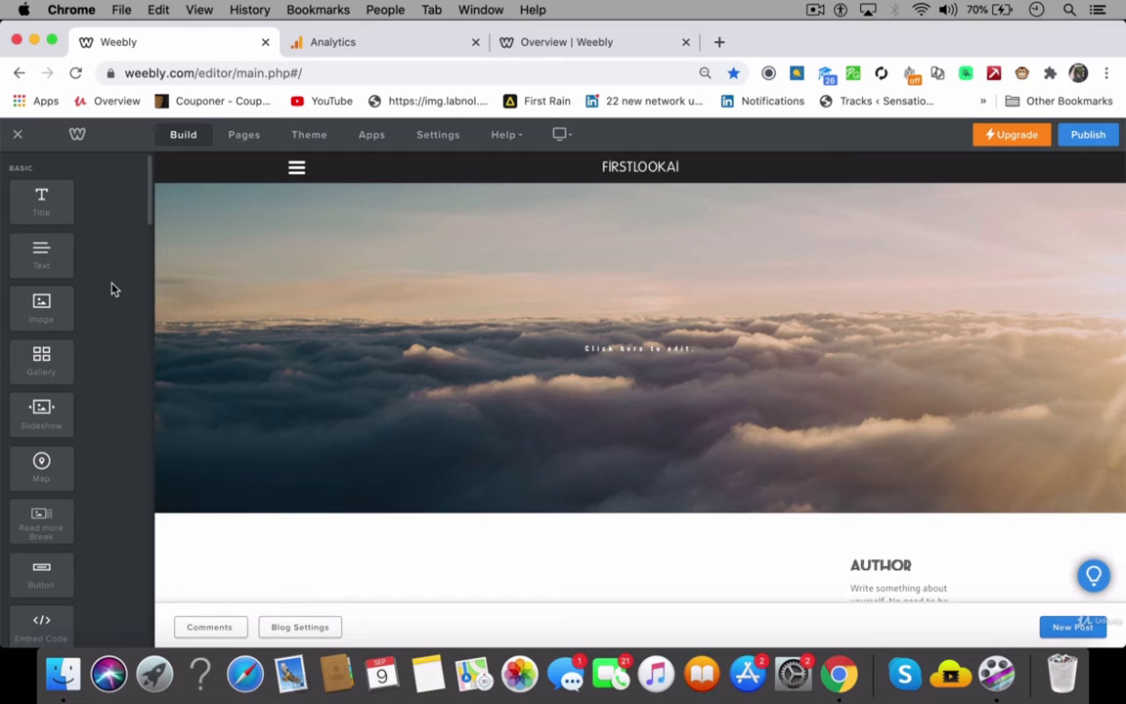
{"action": "scroll", "coordinate": [111, 290], "scroll_direction": "down", "scroll_amount": 4}
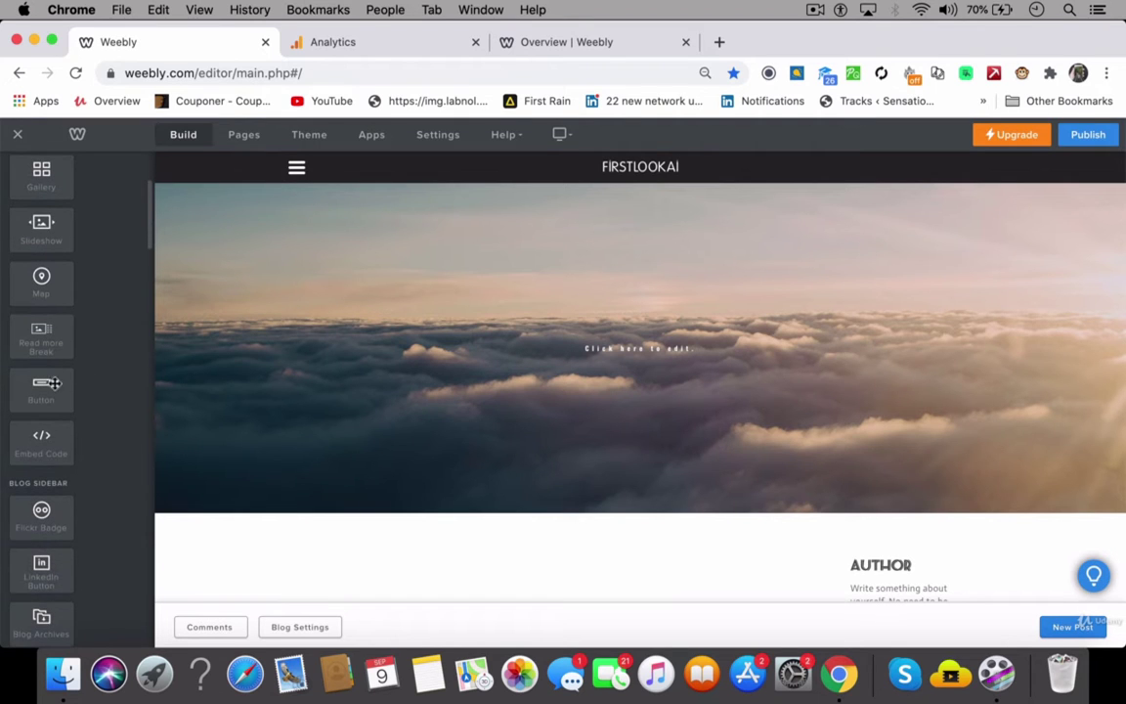
{"action": "scroll", "coordinate": [317, 424], "scroll_direction": "down", "scroll_amount": 4}
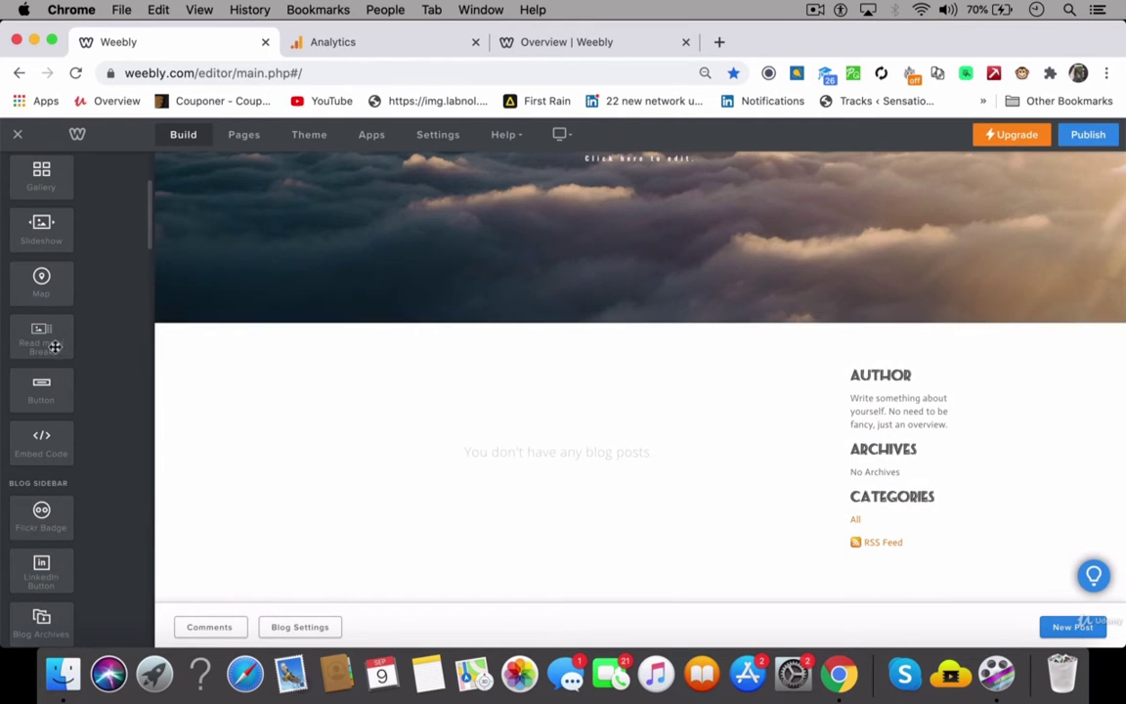
{"action": "scroll", "coordinate": [391, 314], "scroll_direction": "up", "scroll_amount": 5}
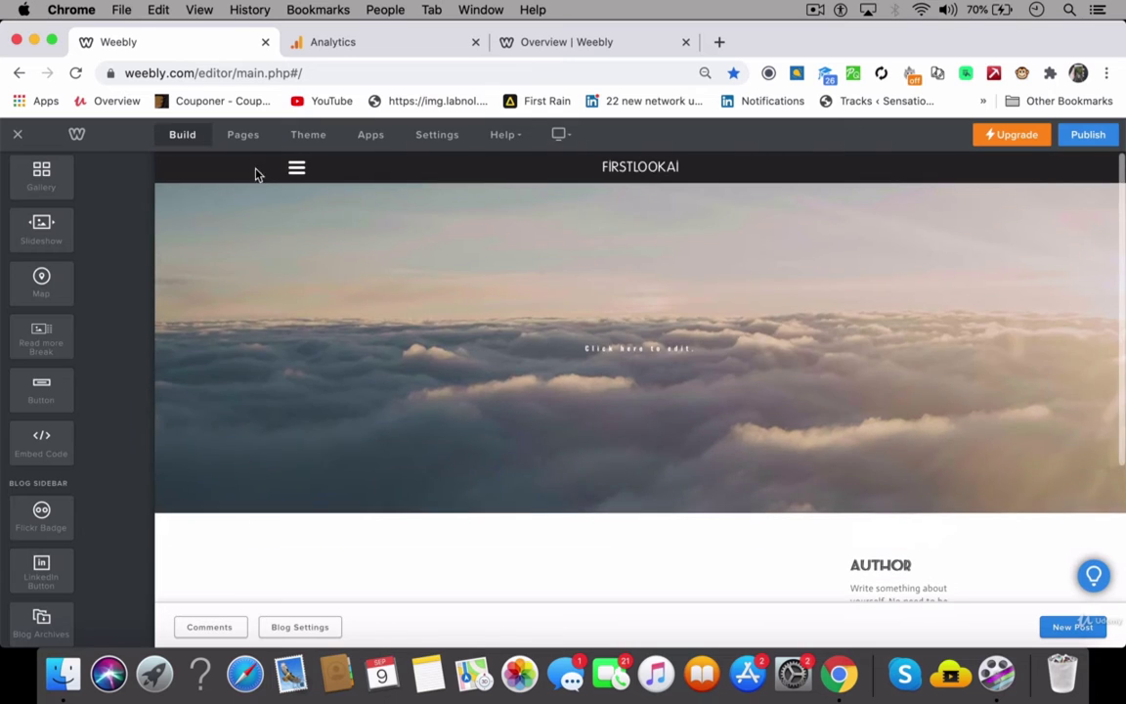
Open the Contact us page for editing and place a Button element in its empty content area
{"action": "left_click", "coordinate": [235, 136]}
{"action": "left_click", "coordinate": [78, 264]}
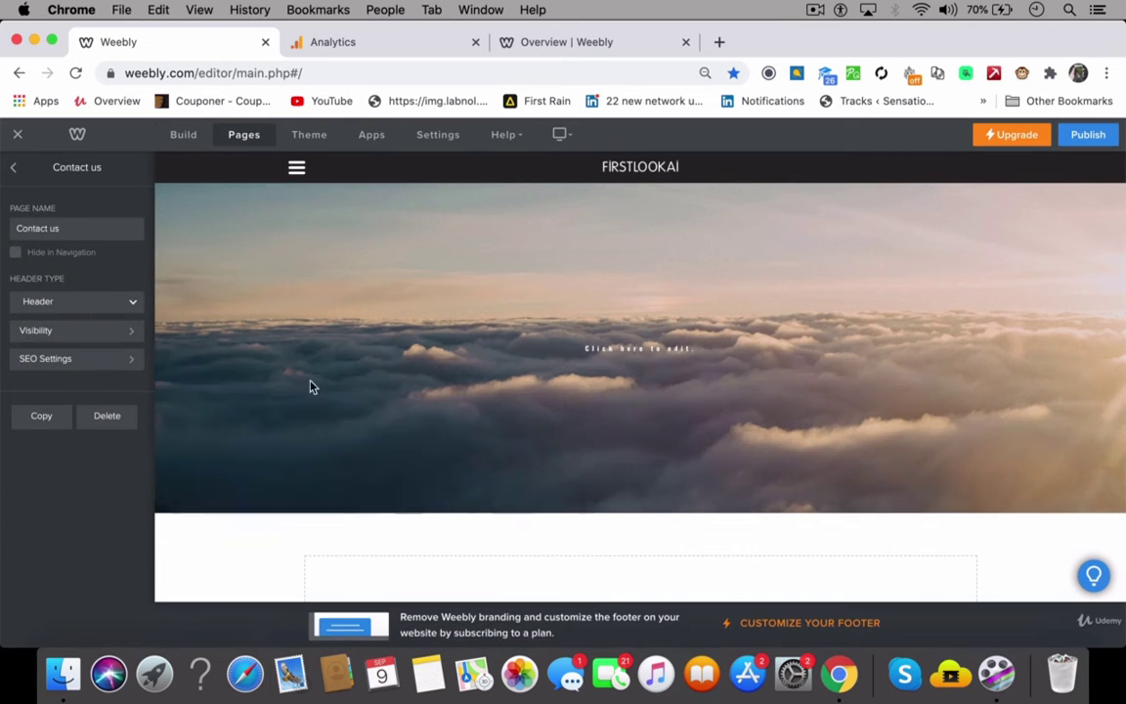
{"action": "scroll", "coordinate": [320, 394], "scroll_direction": "down", "scroll_amount": 3}
{"action": "left_click", "coordinate": [187, 137]}
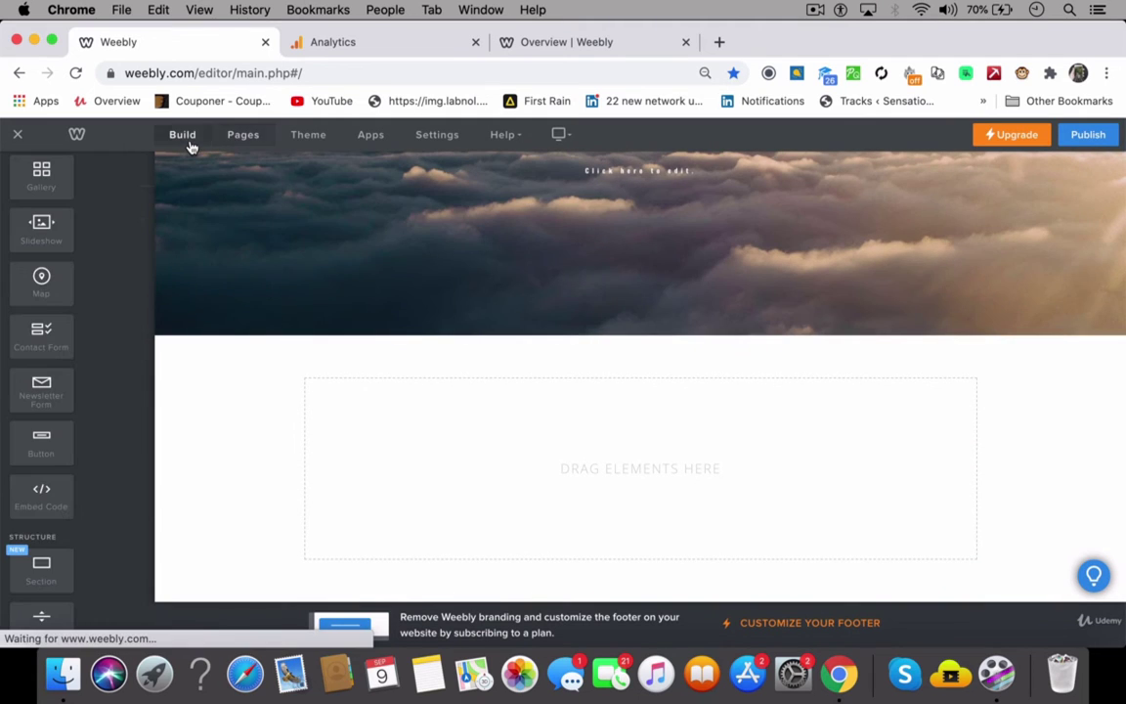
{"action": "left_click_drag", "start_coordinate": [47, 443], "coordinate": [425, 402]}
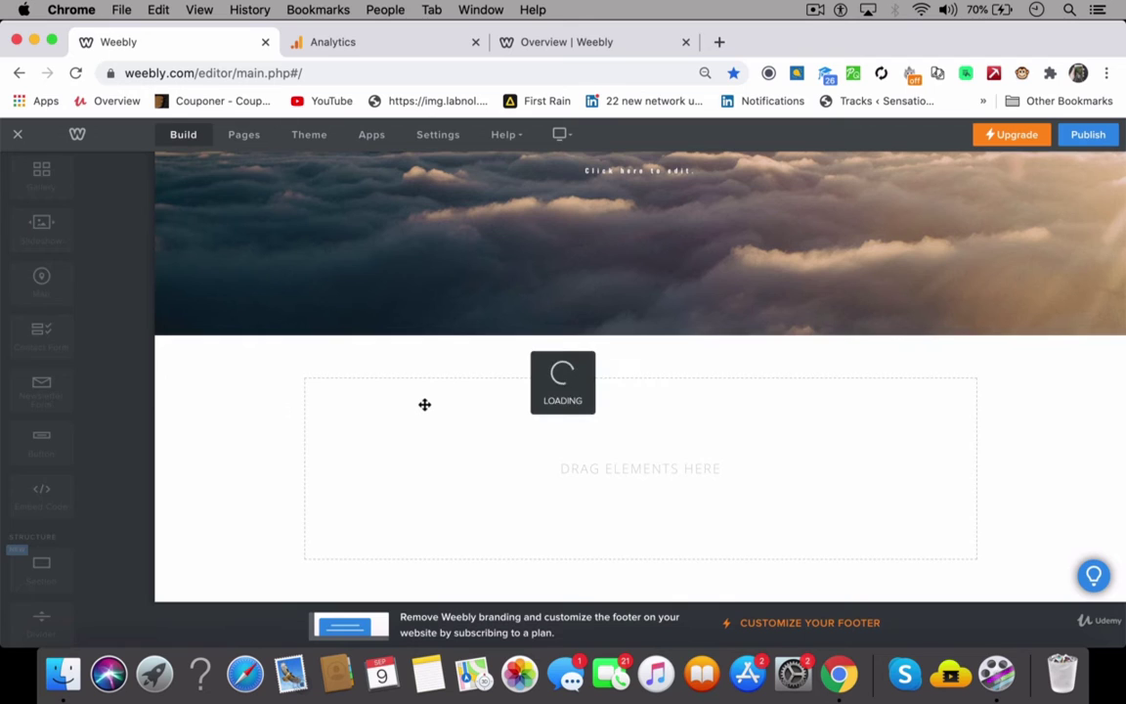
Change the new button's text to "Click here"
{"action": "left_click", "coordinate": [388, 399]}
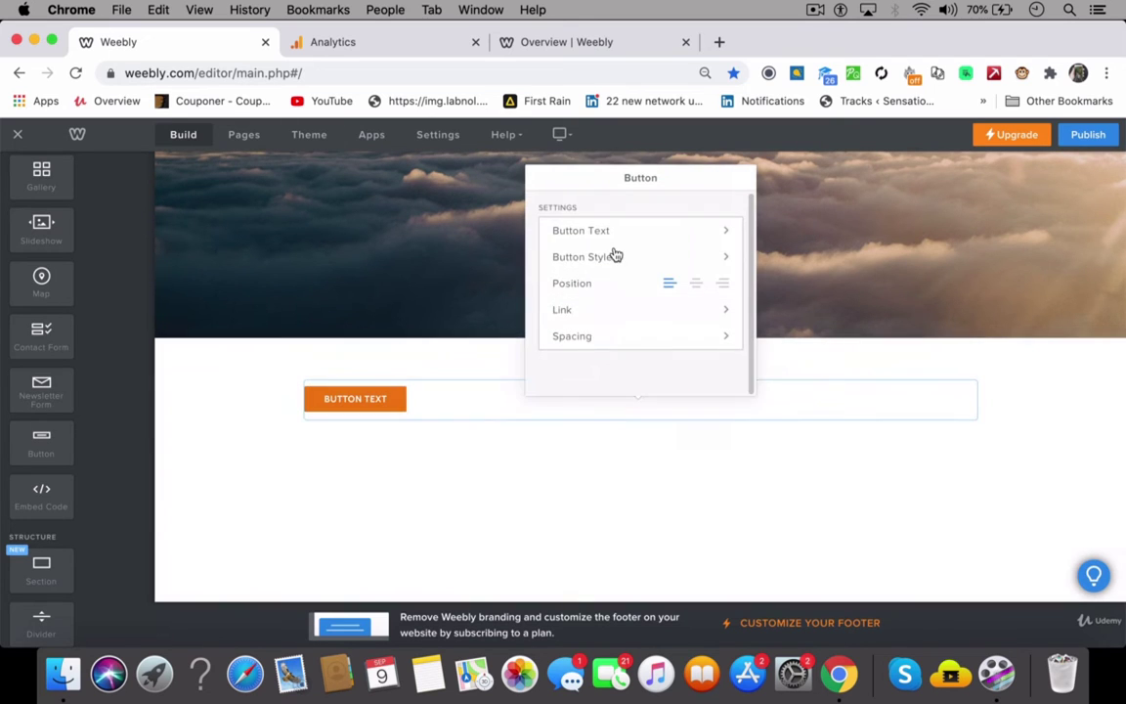
{"action": "left_click", "coordinate": [616, 233]}
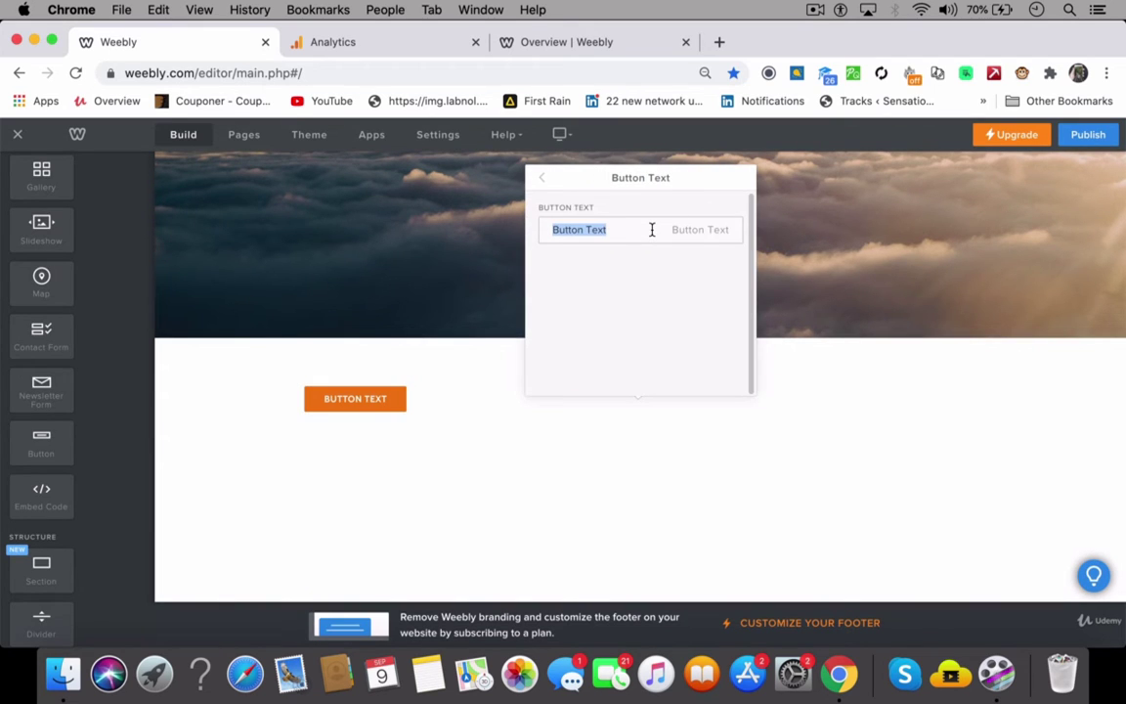
{"action": "type", "text": "Click here"}
{"action": "left_click", "coordinate": [542, 179]}
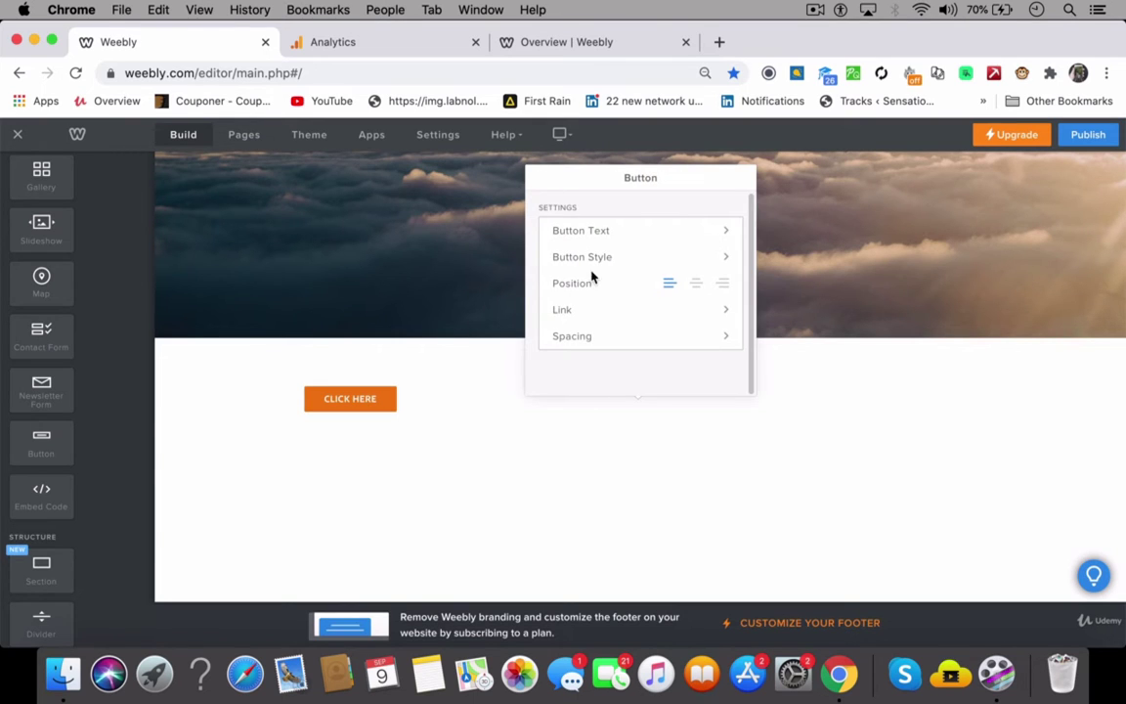
{"action": "left_click", "coordinate": [604, 307]}
{"action": "left_click", "coordinate": [621, 206]}
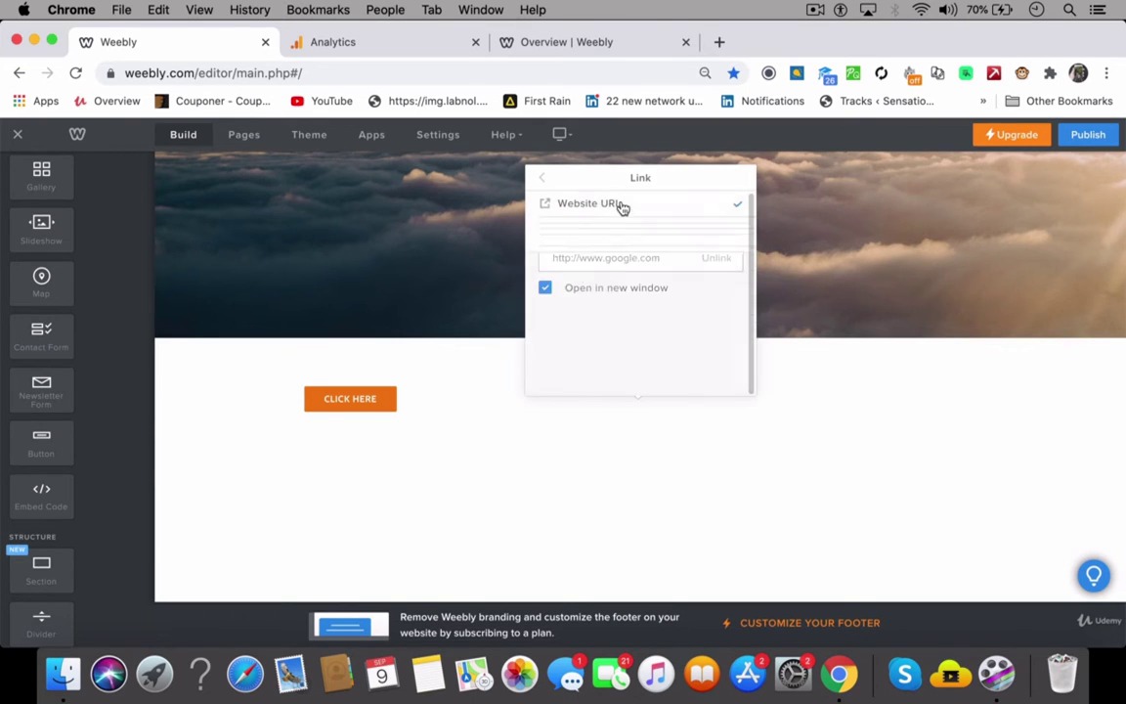
{"action": "type", "text": "http"}
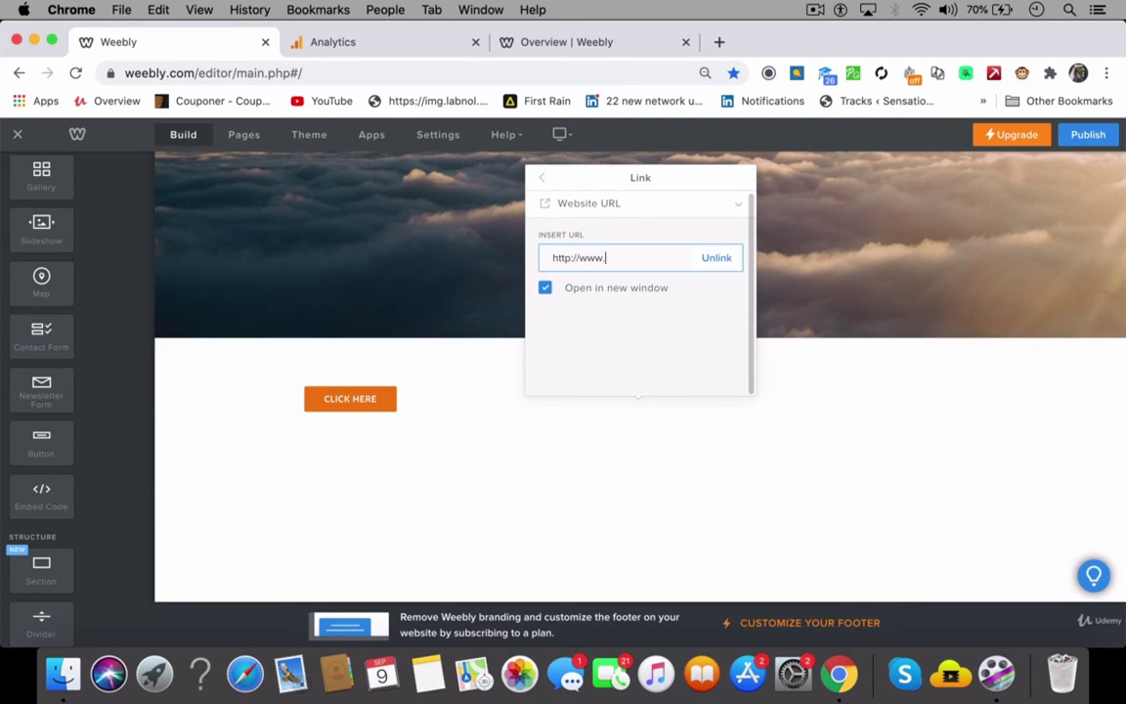
{"action": "left_click", "coordinate": [543, 182]}
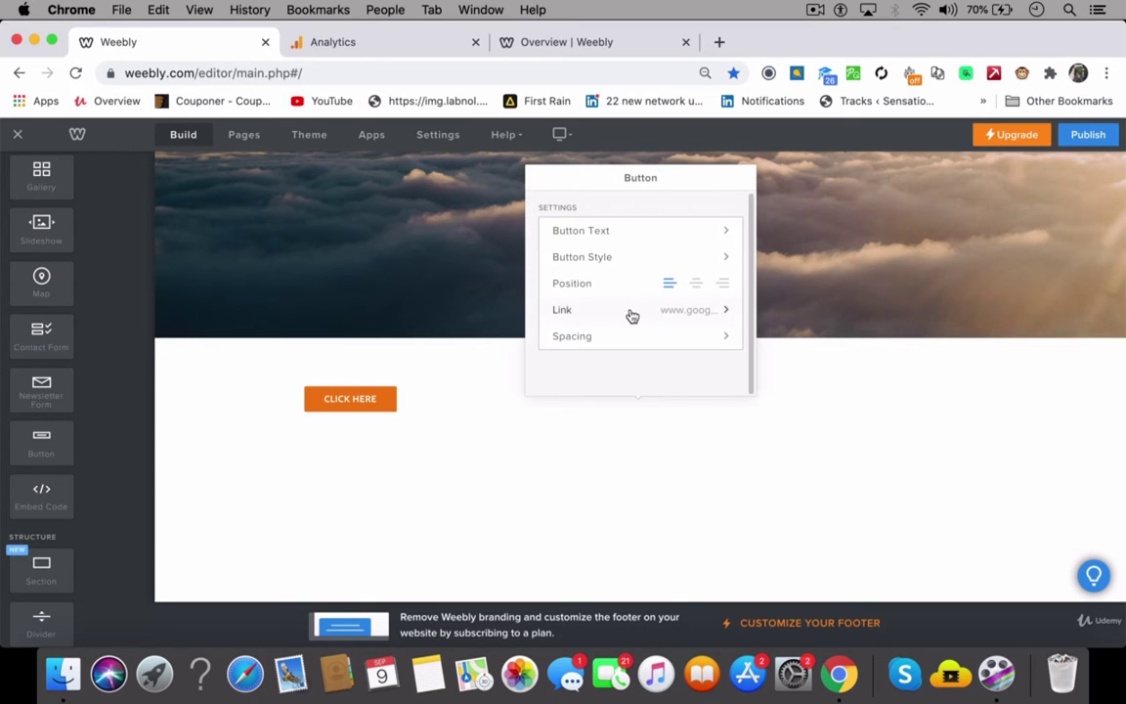
{"action": "left_click", "coordinate": [631, 314]}
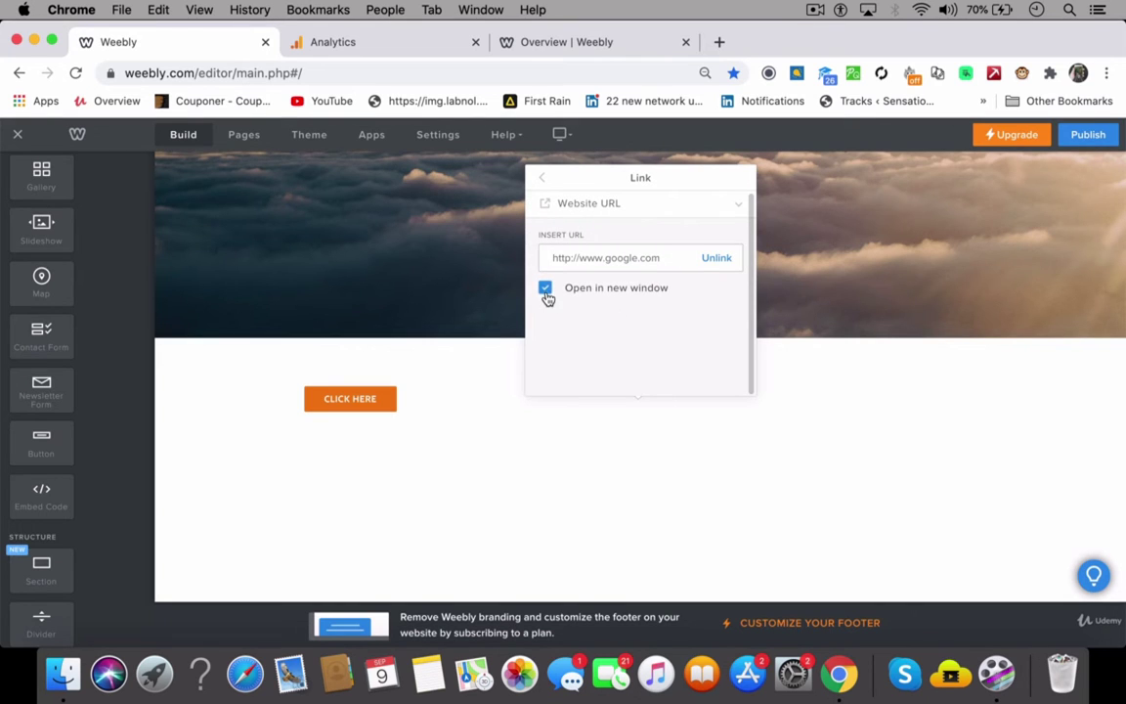
{"action": "left_click", "coordinate": [543, 182]}
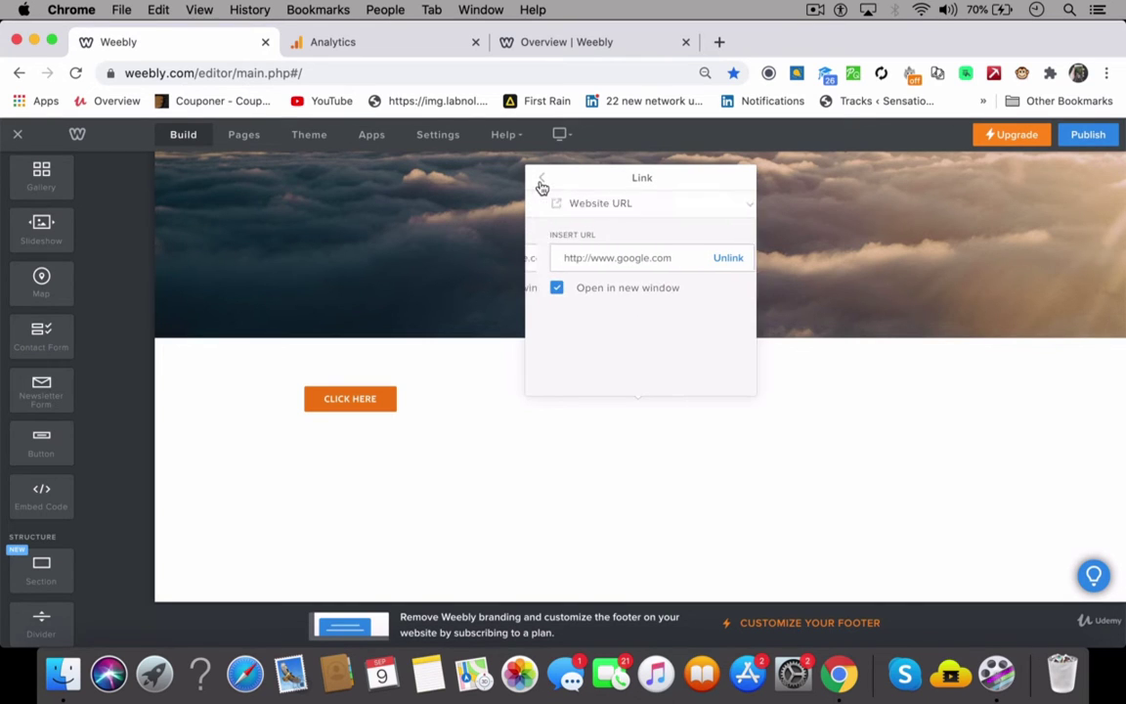
{"action": "left_click", "coordinate": [543, 182]}
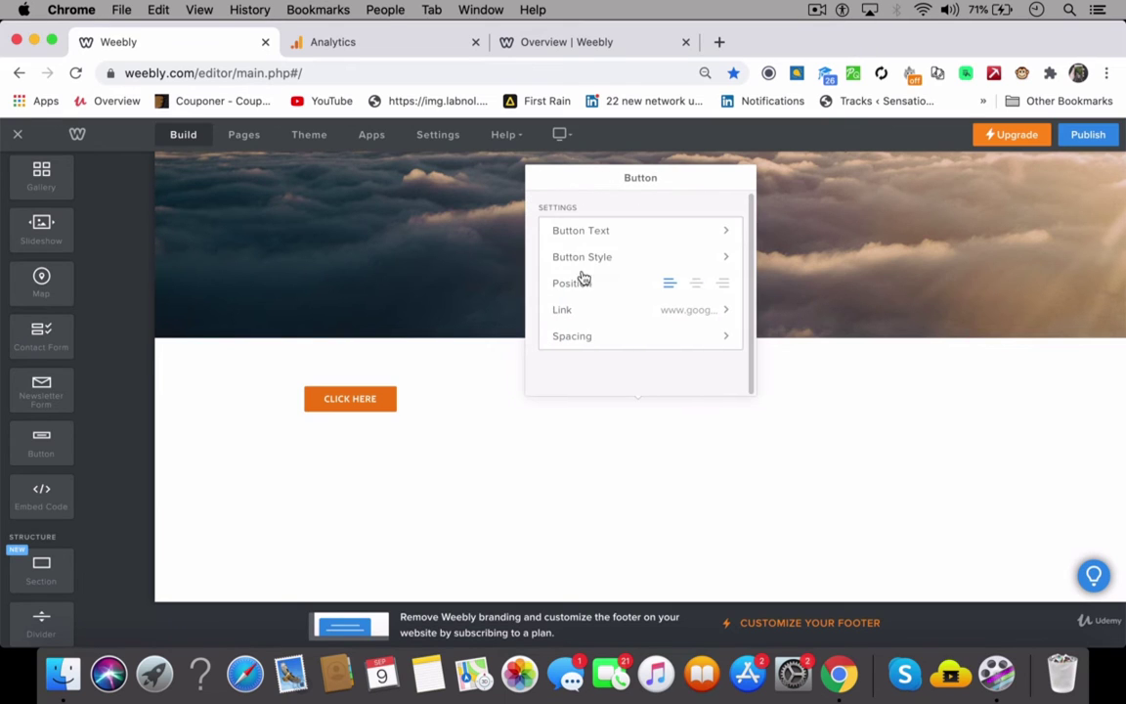
Try the button's position options and align it to the center of the page
{"action": "left_click", "coordinate": [697, 284]}
{"action": "left_click", "coordinate": [724, 284]}
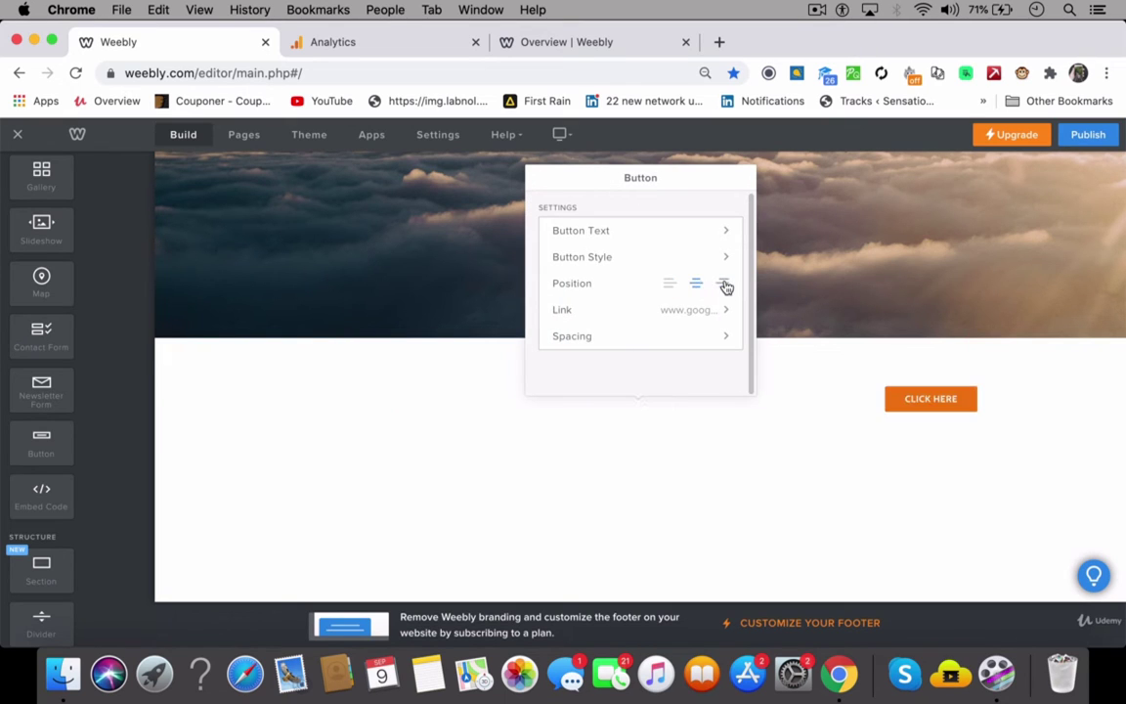
{"action": "left_click", "coordinate": [699, 288]}
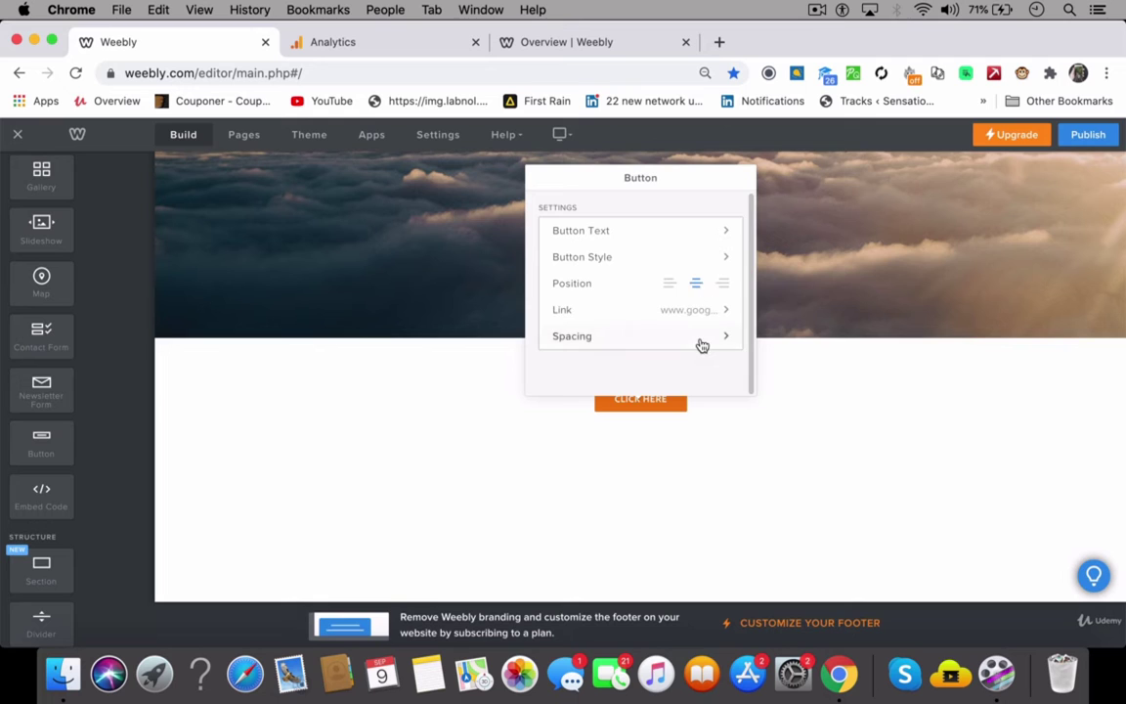
Set the button's bottom margin to 40, increase its top margin, and close its settings
{"action": "left_click", "coordinate": [699, 342]}
{"action": "left_click", "coordinate": [720, 258]}
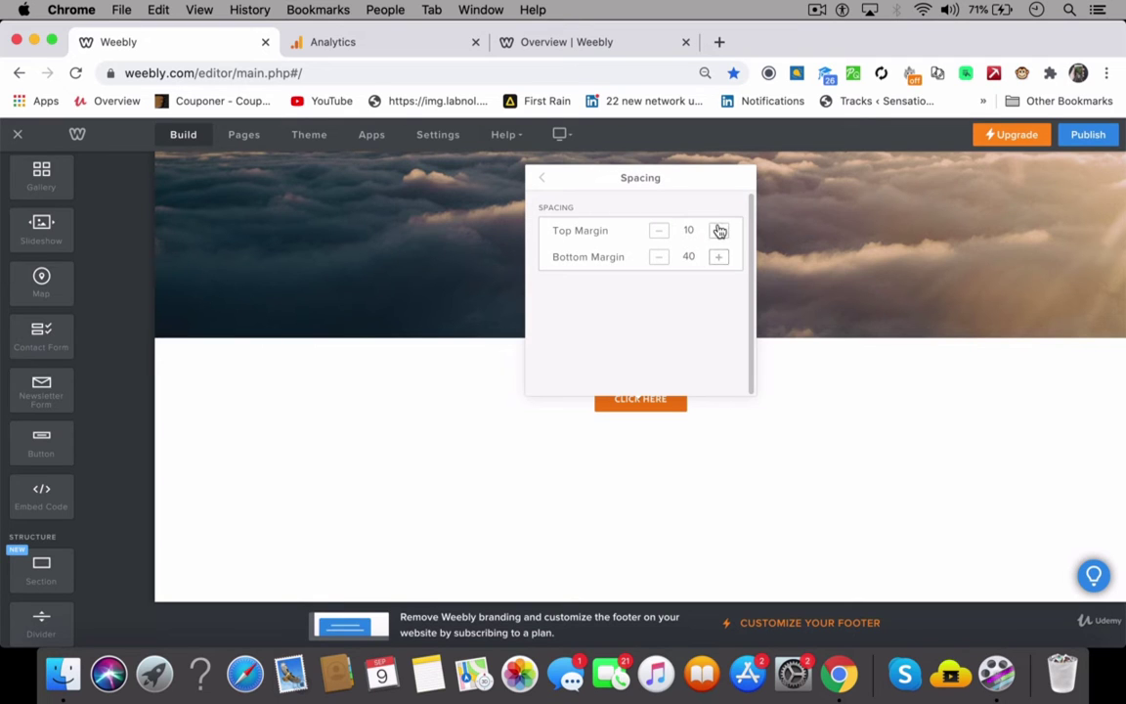
{"action": "left_click", "coordinate": [719, 231]}
{"action": "left_click", "coordinate": [719, 230]}
{"action": "left_click", "coordinate": [719, 230]}
{"action": "left_click", "coordinate": [719, 231]}
{"action": "left_click", "coordinate": [719, 231]}
{"action": "left_click", "coordinate": [718, 231]}
{"action": "left_click", "coordinate": [883, 334]}
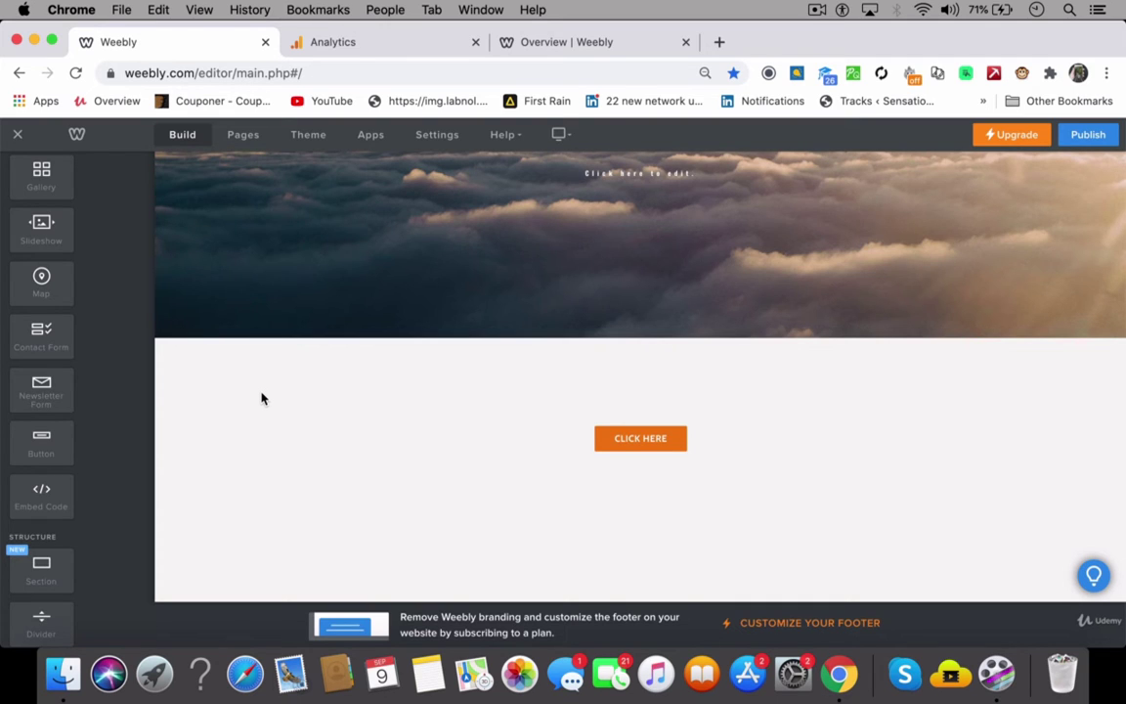
{"action": "scroll", "coordinate": [391, 435], "scroll_direction": "up", "scroll_amount": 3}
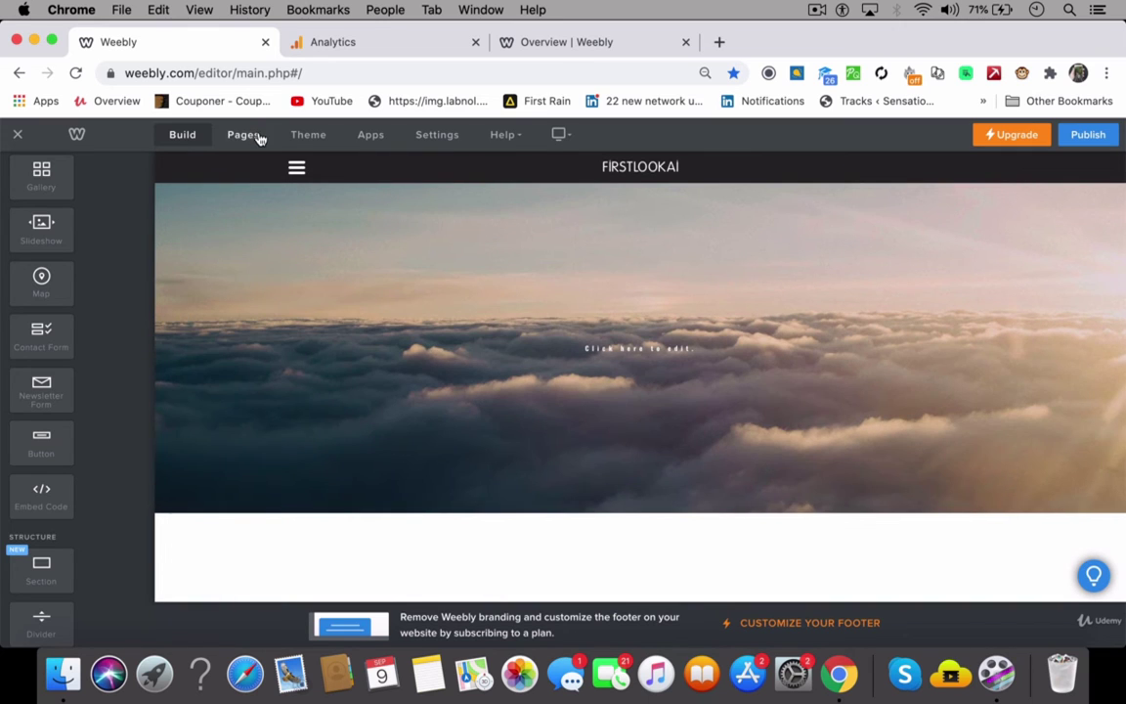
{"action": "left_click", "coordinate": [259, 140]}
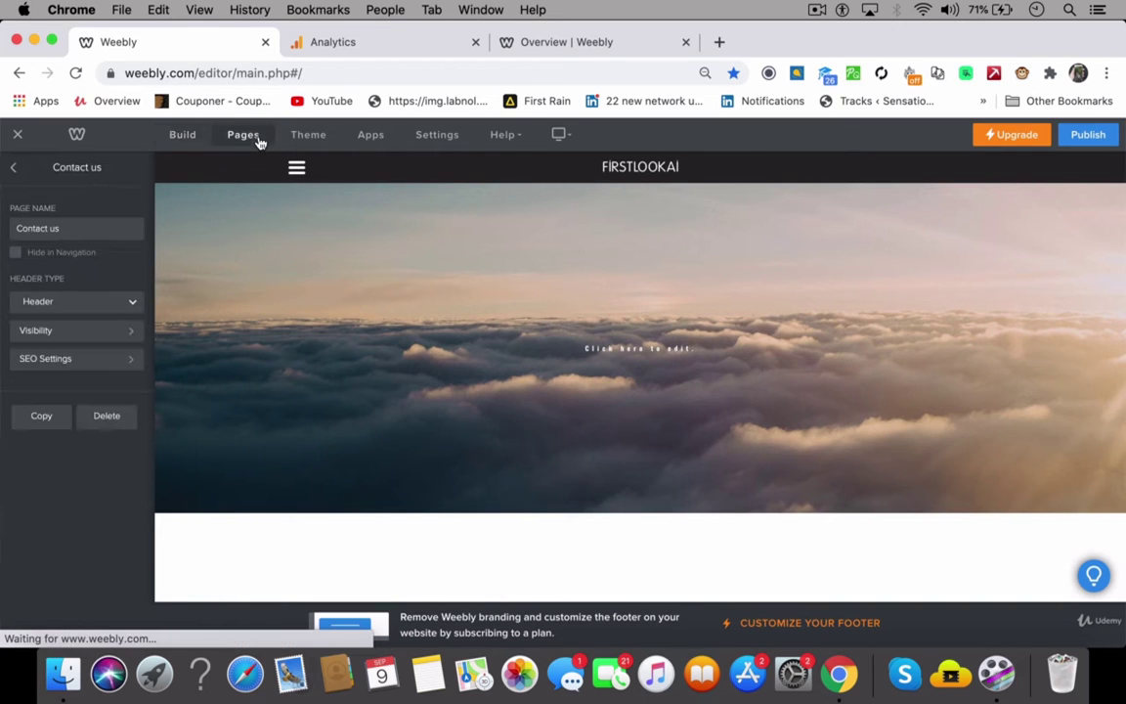
{"action": "left_click", "coordinate": [194, 137]}
{"action": "scroll", "coordinate": [117, 409], "scroll_direction": "up", "scroll_amount": 4}
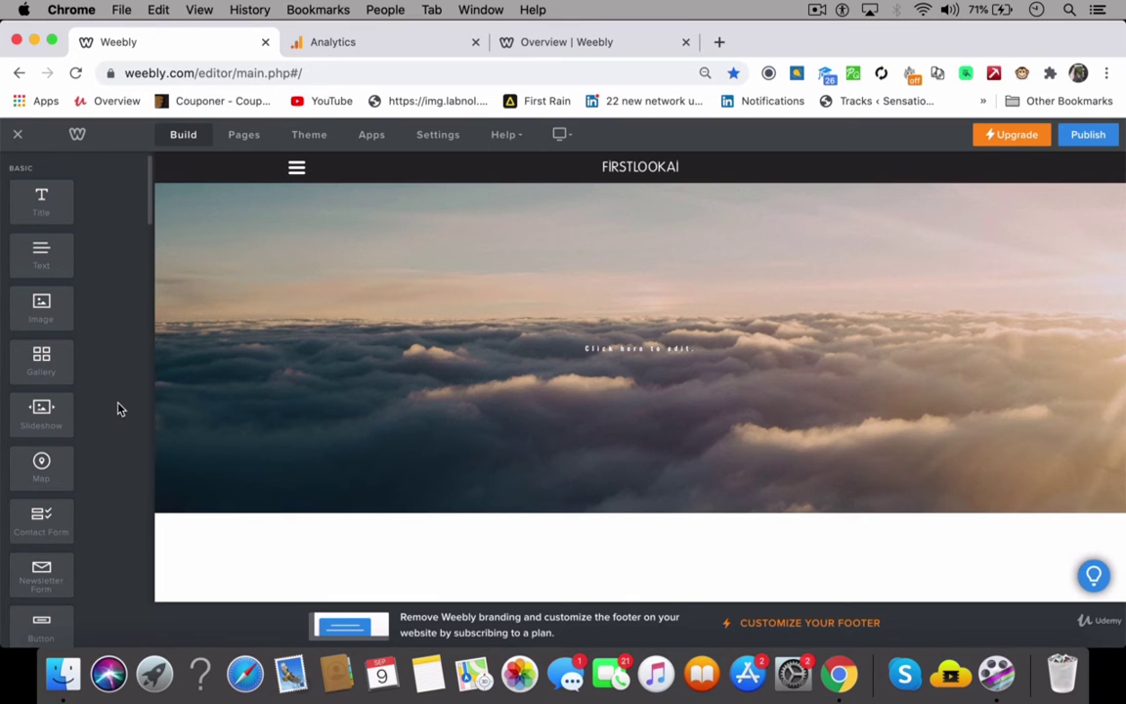
Switch to the site's Insights overview and examine the unique visits, page views and comparison chart
{"action": "left_click", "coordinate": [570, 43]}
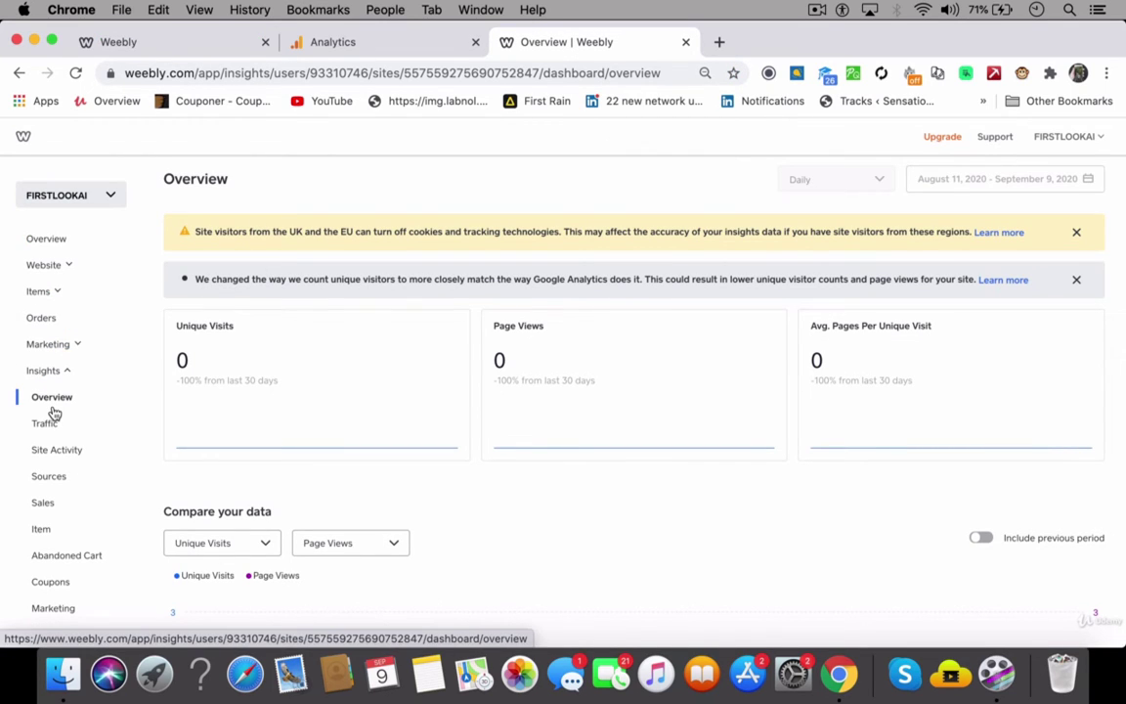
{"action": "scroll", "coordinate": [326, 391], "scroll_direction": "down", "scroll_amount": 2}
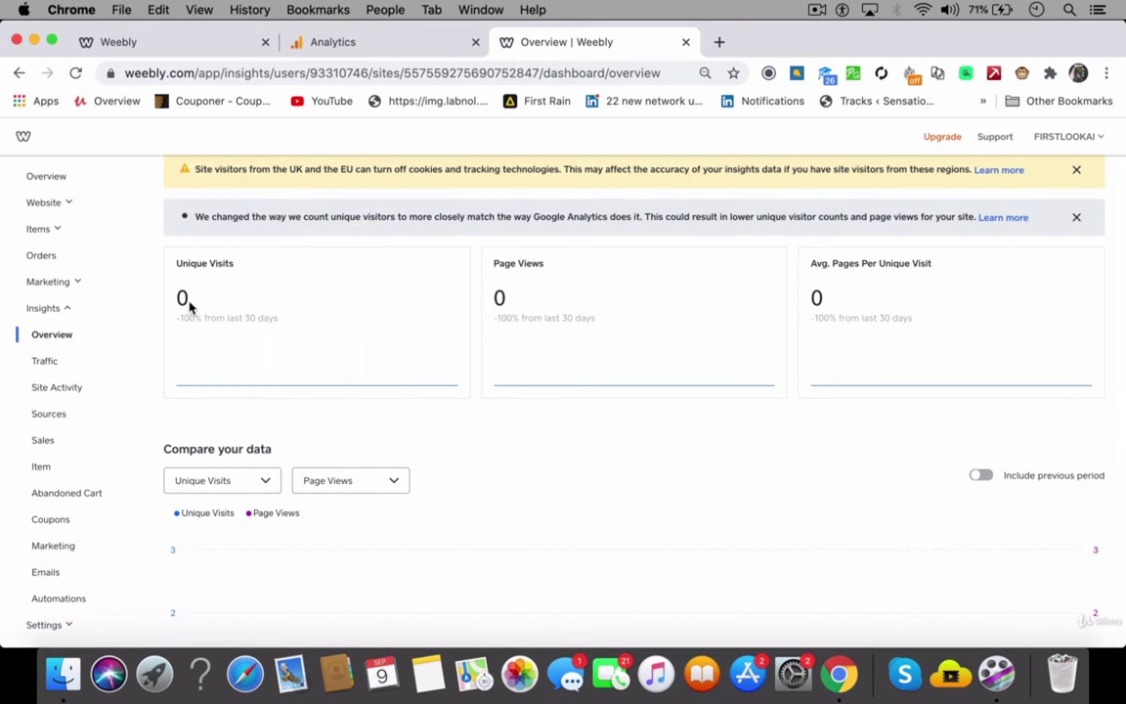
{"action": "scroll", "coordinate": [718, 463], "scroll_direction": "down", "scroll_amount": 5}
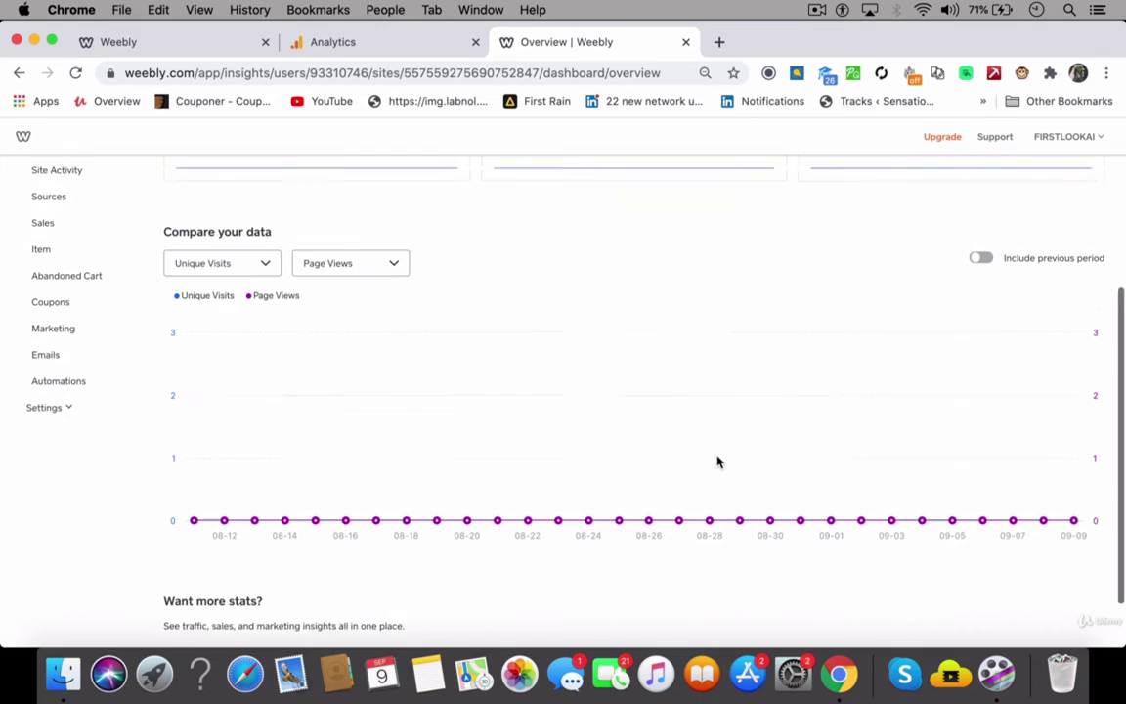
Set the first metric of the data comparison to Page Views and keep Page Views as the second
{"action": "left_click", "coordinate": [217, 256]}
{"action": "left_click", "coordinate": [219, 262]}
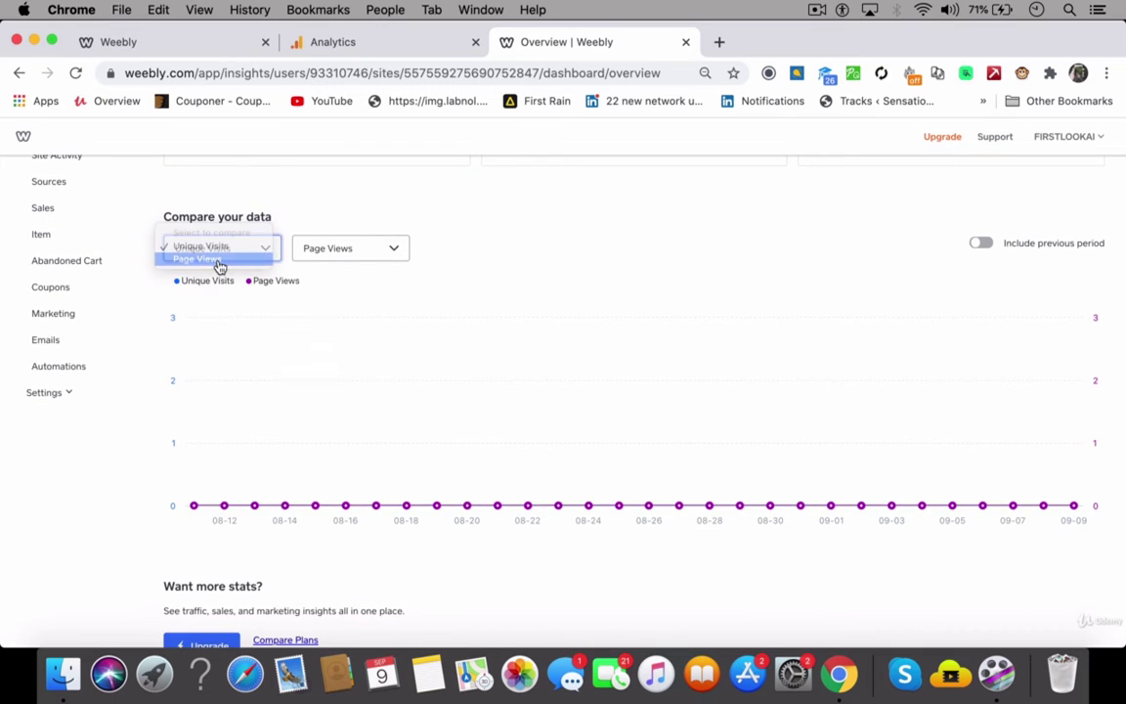
{"action": "left_click", "coordinate": [375, 254]}
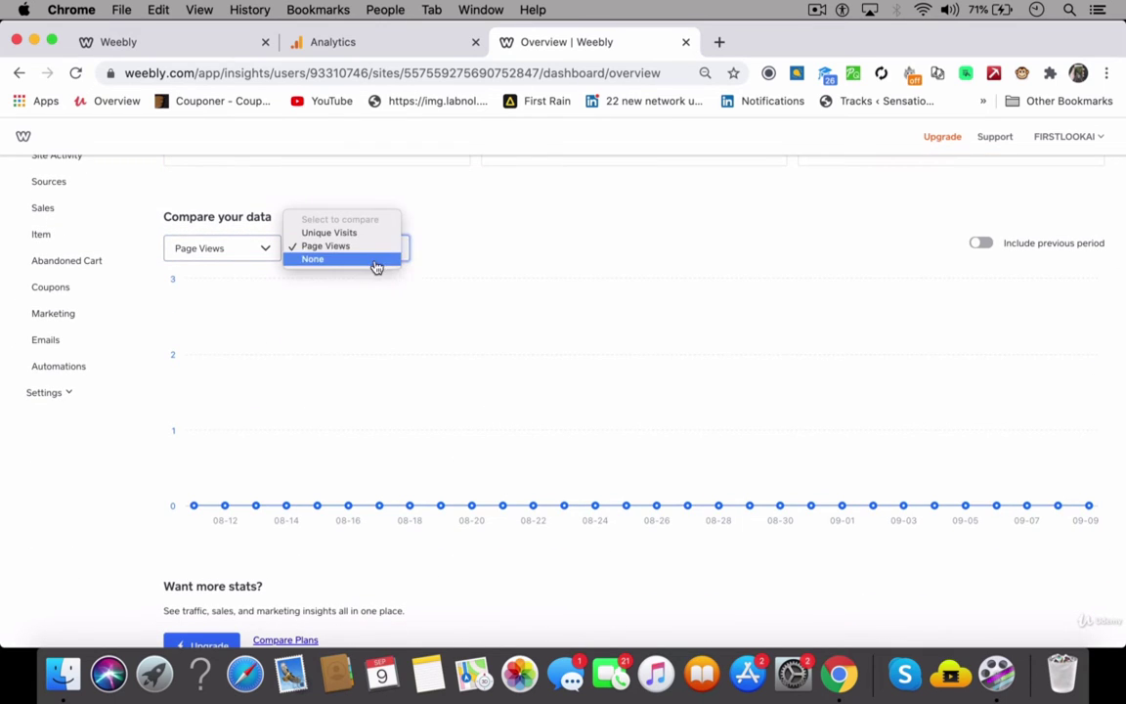
{"action": "left_click", "coordinate": [366, 245]}
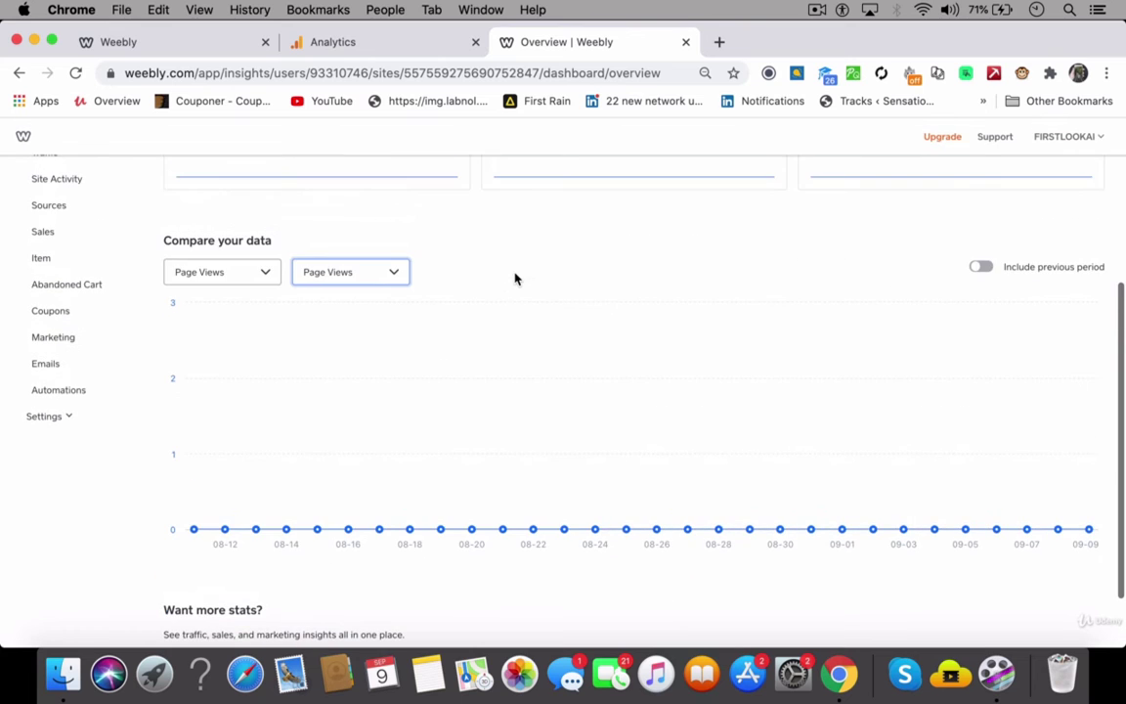
Examine the Traffic and Sources reports in the site's Insights
{"action": "scroll", "coordinate": [88, 282], "scroll_direction": "up", "scroll_amount": 2}
{"action": "left_click", "coordinate": [41, 228]}
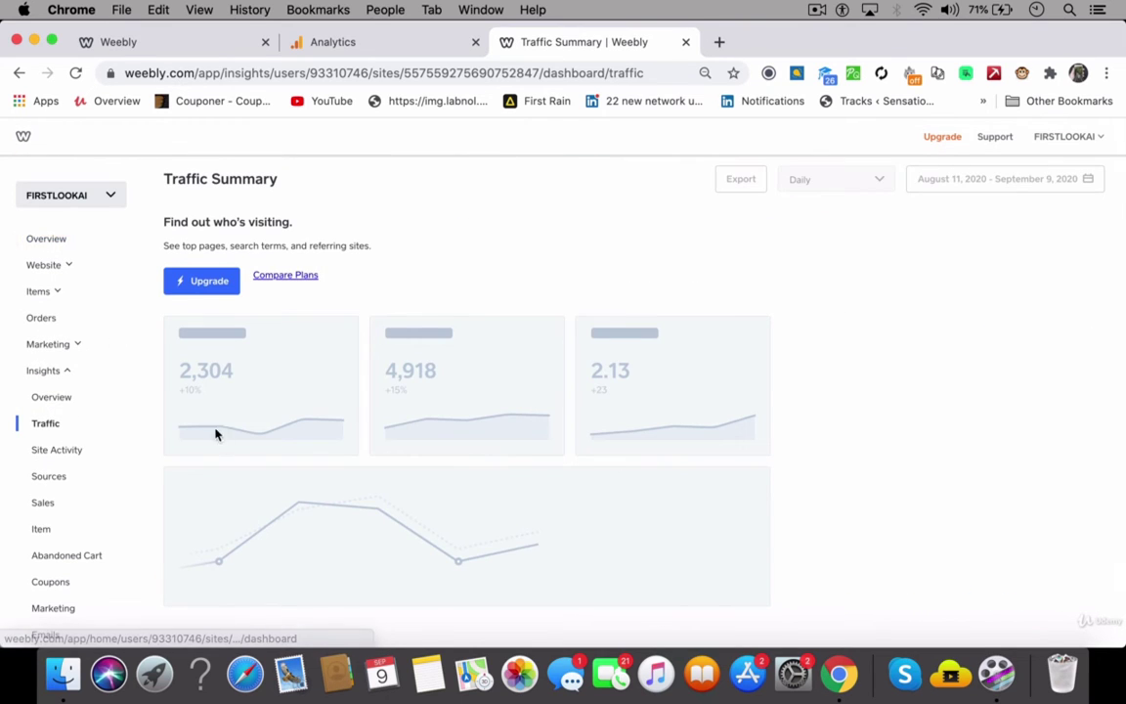
{"action": "scroll", "coordinate": [417, 412], "scroll_direction": "down", "scroll_amount": 2}
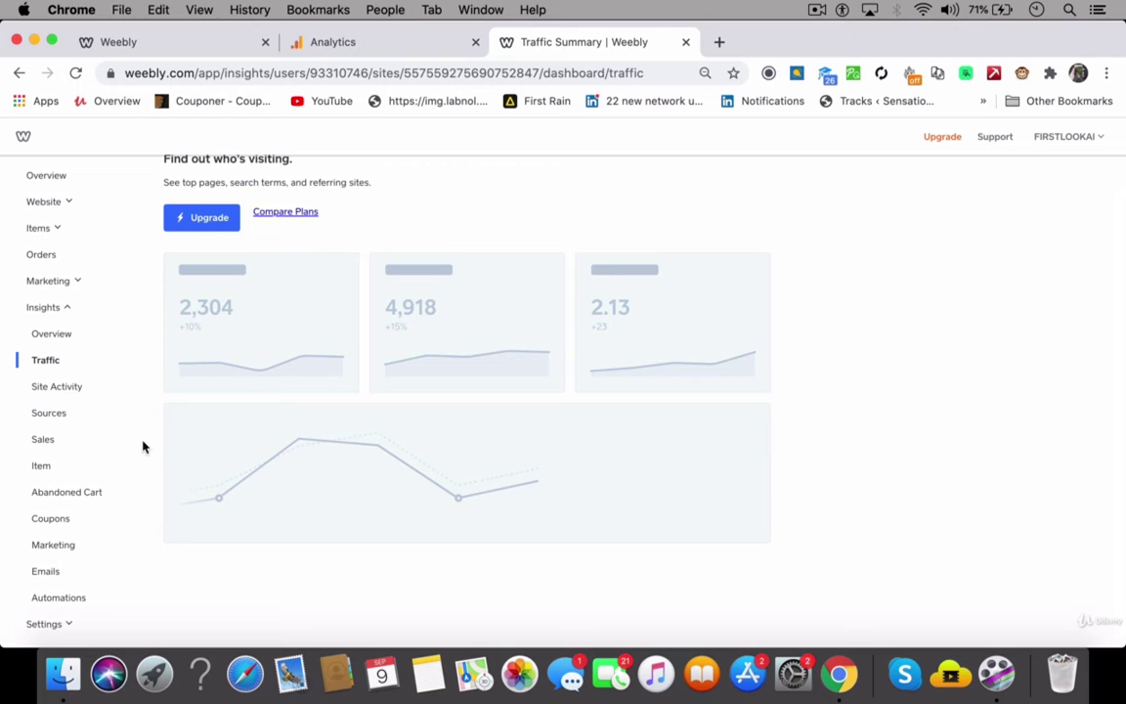
{"action": "left_click", "coordinate": [64, 424]}
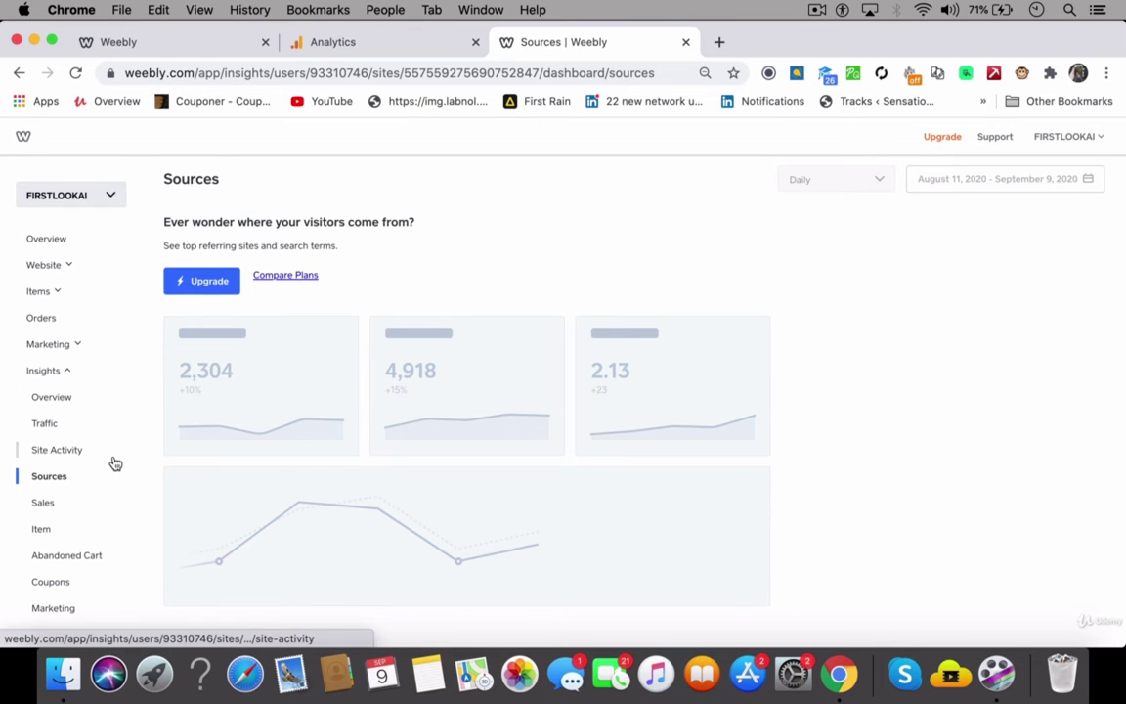
{"action": "scroll", "coordinate": [110, 463], "scroll_direction": "down", "scroll_amount": 2}
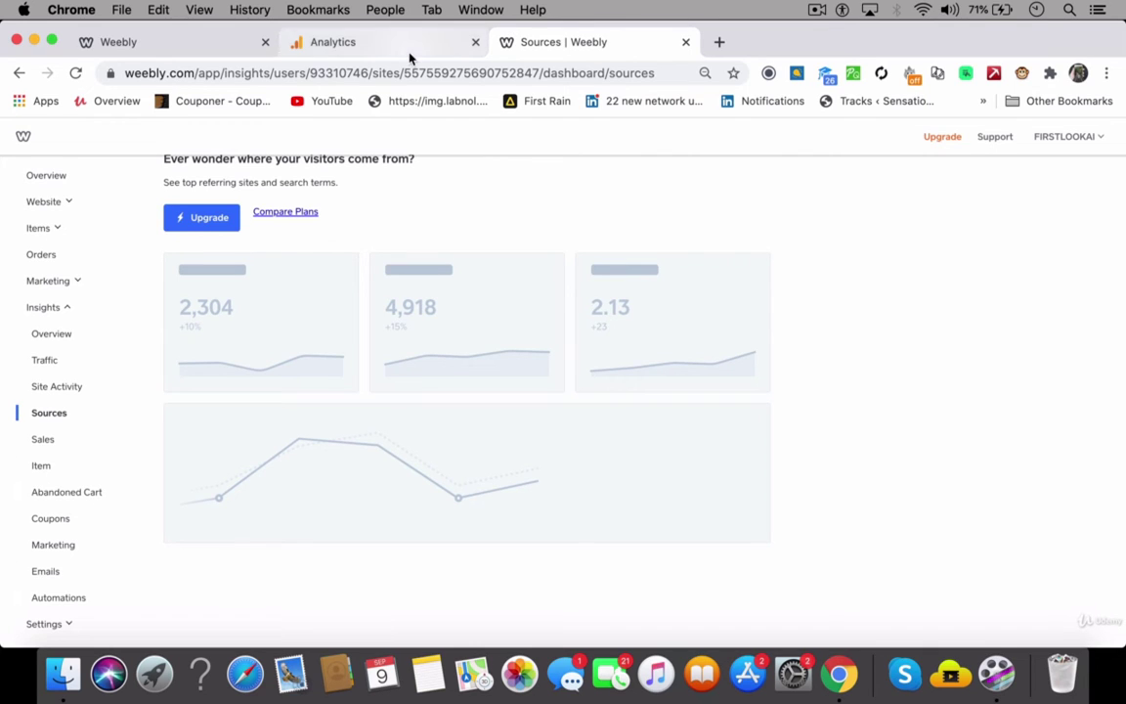
Switch to Google Analytics and view the home report for the website data
{"action": "left_click", "coordinate": [206, 63]}
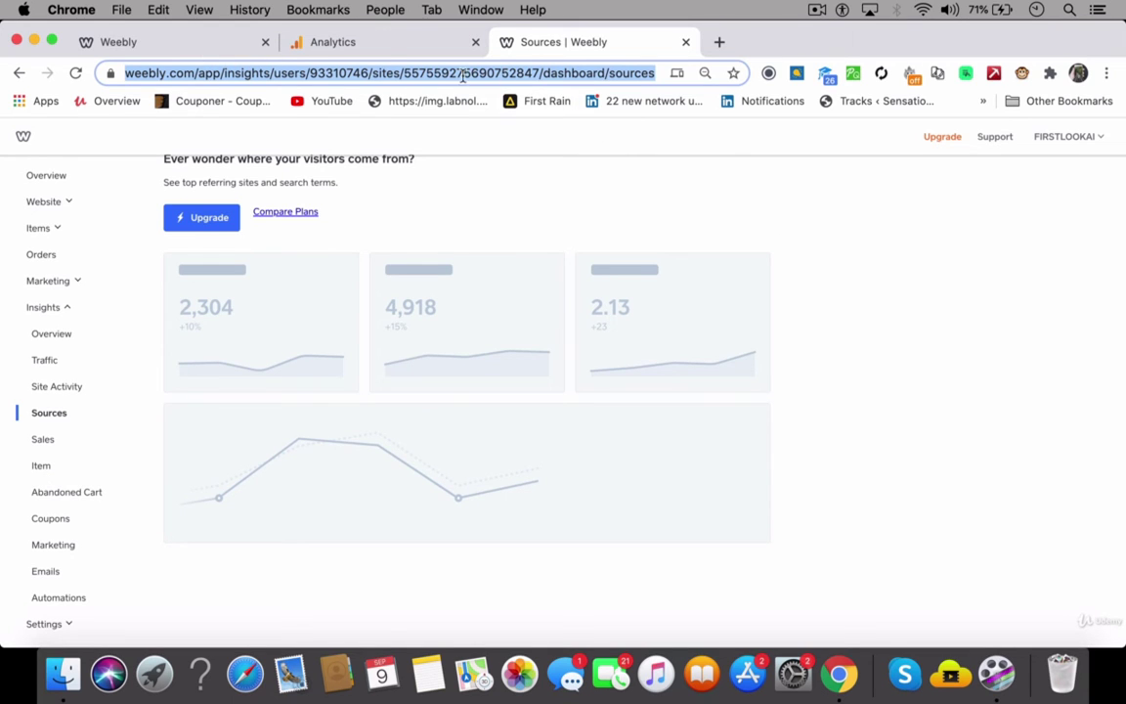
{"action": "left_click", "coordinate": [375, 47]}
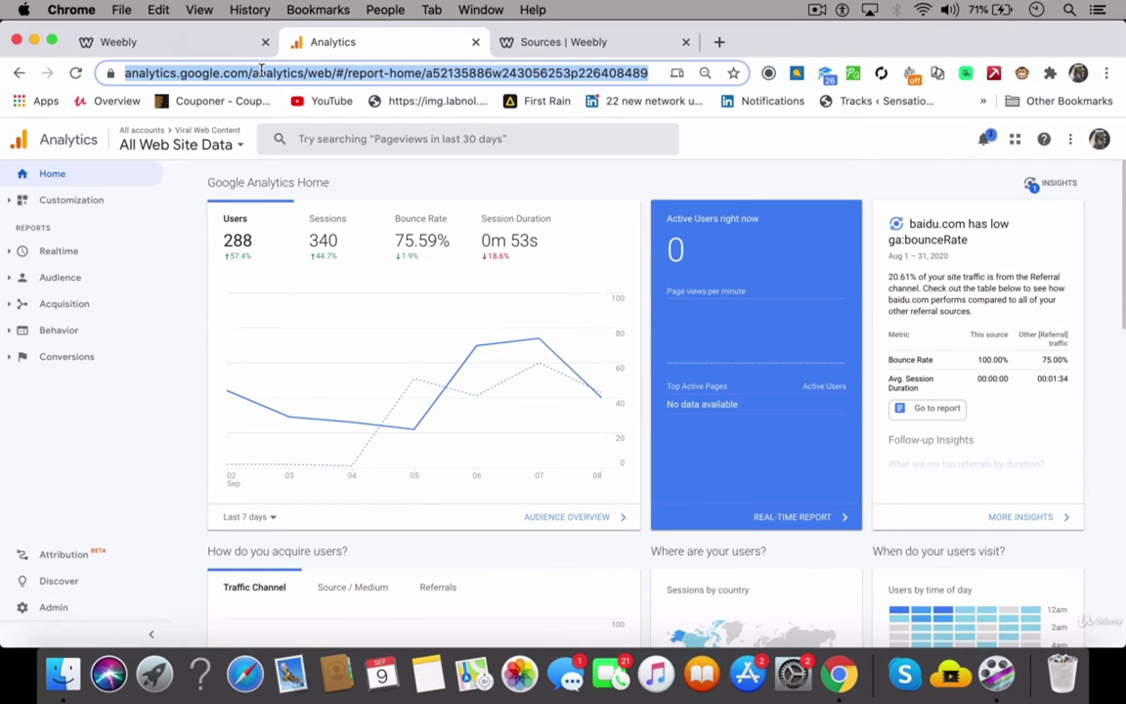
View the Admin settings in Google Analytics and return to the Sources report in Weebly Insights
{"action": "left_click", "coordinate": [70, 615]}
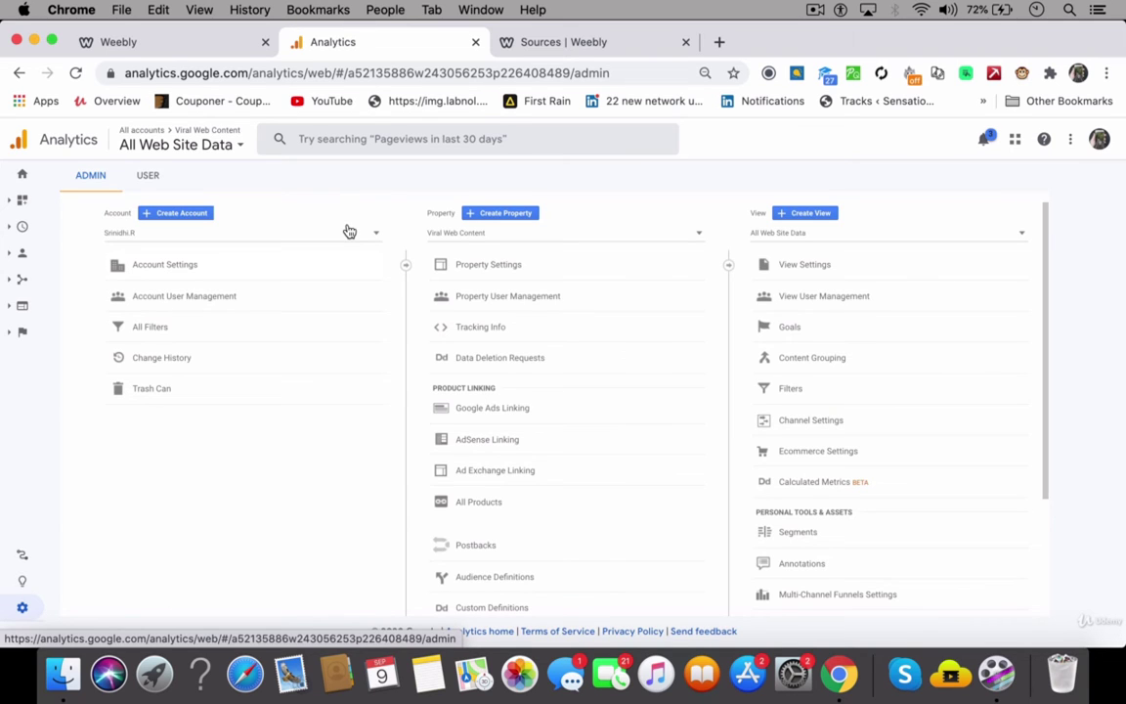
{"action": "left_click", "coordinate": [544, 42]}
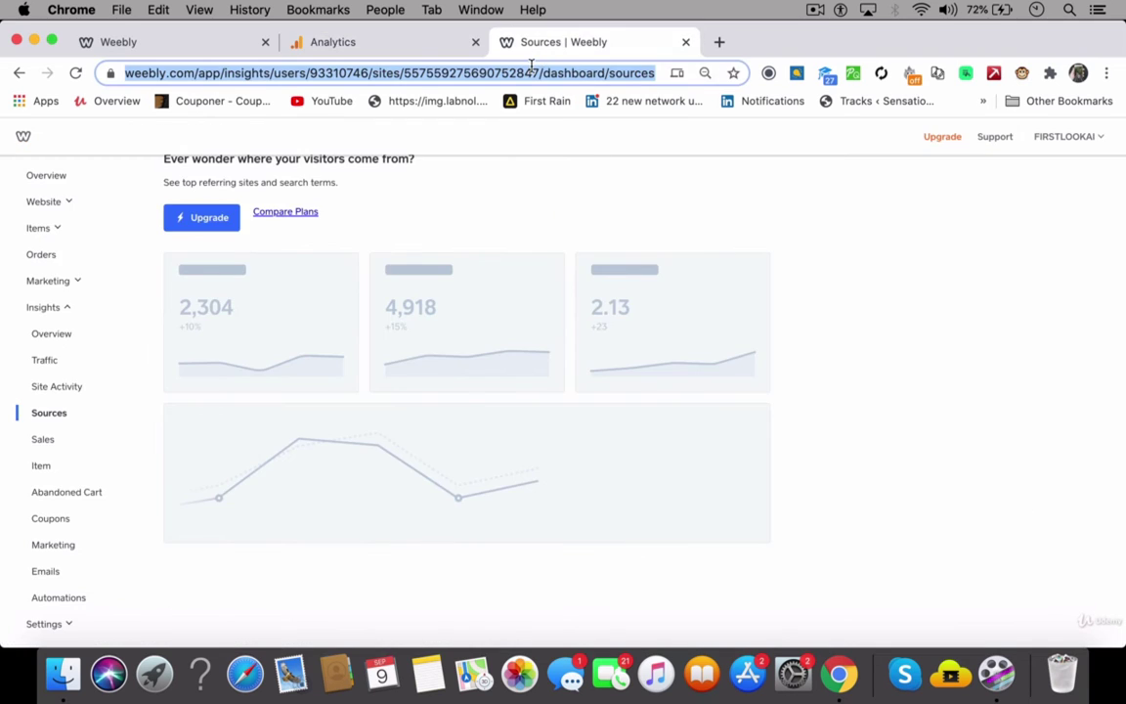
{"action": "scroll", "coordinate": [571, 334], "scroll_direction": "up", "scroll_amount": 2}
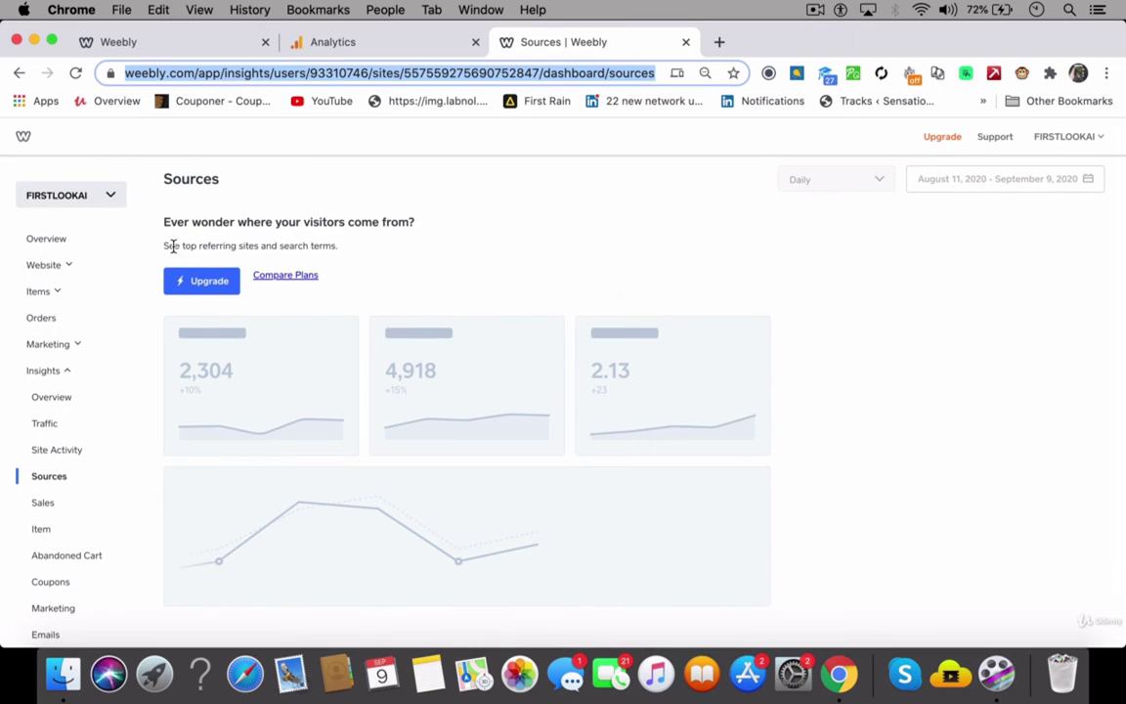
Switch to the Weebly editor and examine the site's SEO settings, including the Google Analytics footer code, and the Editors settings
{"action": "left_click", "coordinate": [194, 54]}
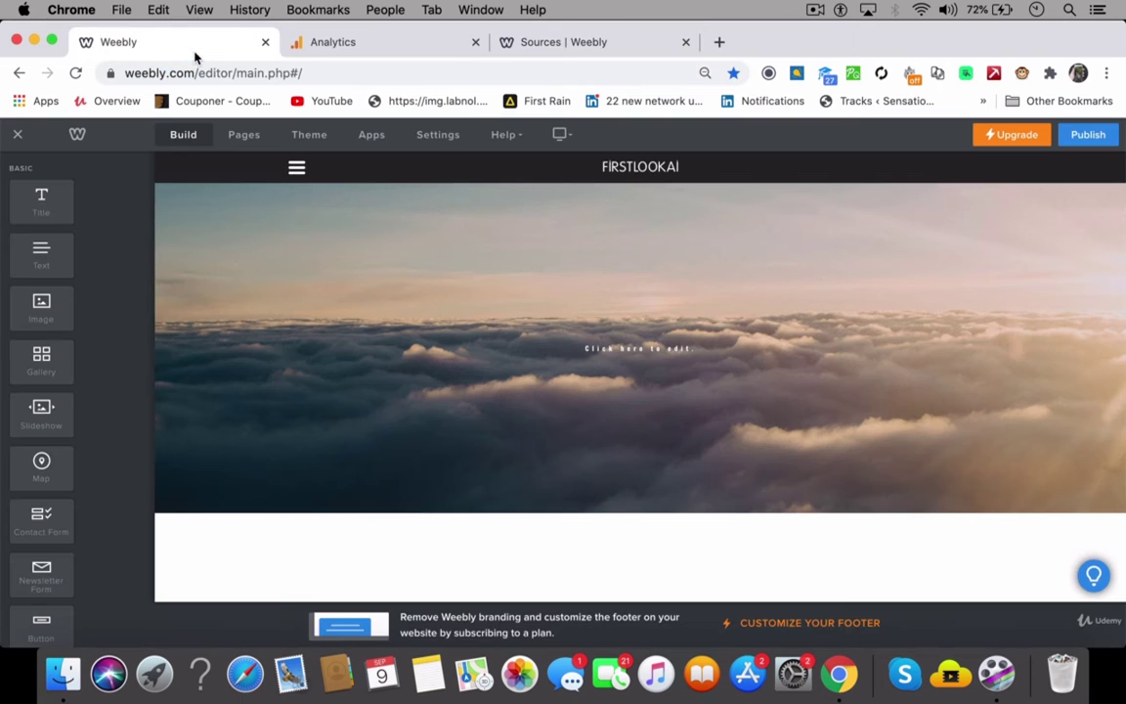
{"action": "left_click", "coordinate": [437, 137]}
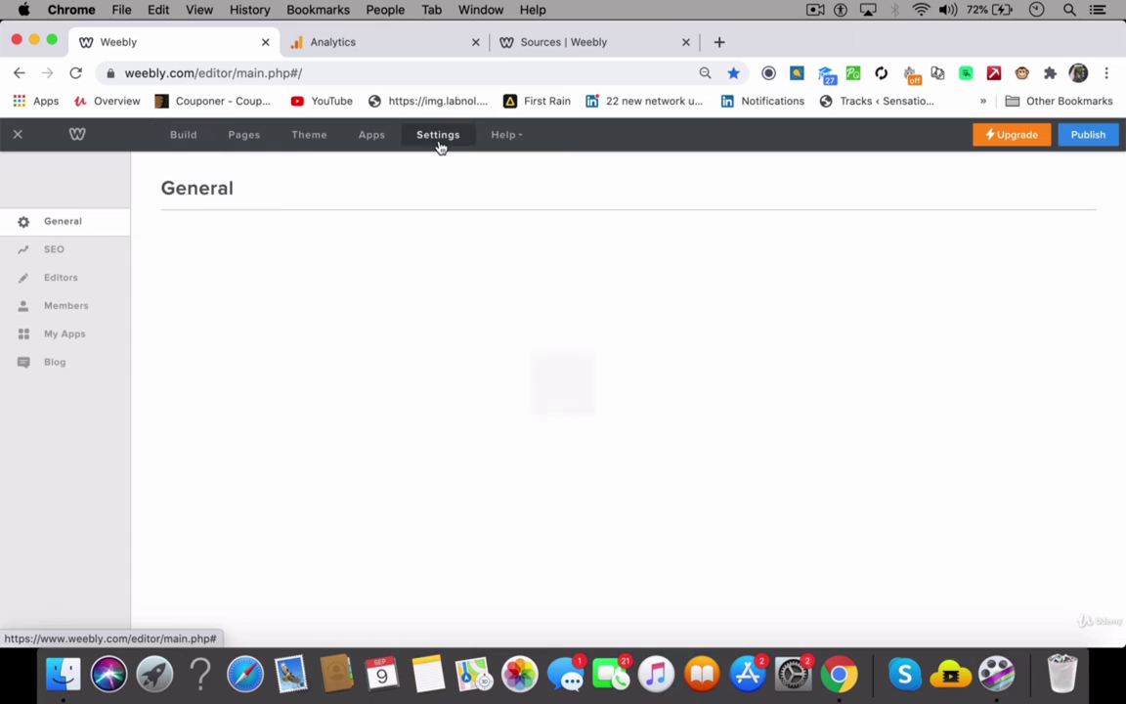
{"action": "left_click", "coordinate": [57, 253]}
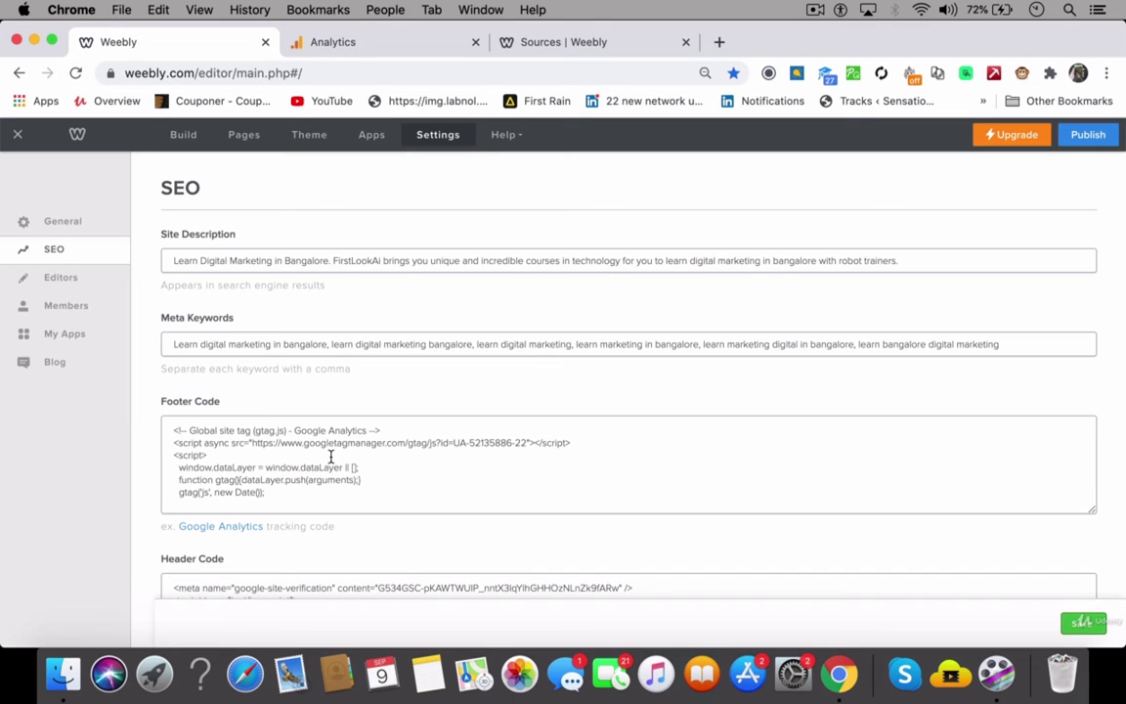
{"action": "scroll", "coordinate": [331, 457], "scroll_direction": "down", "scroll_amount": 2}
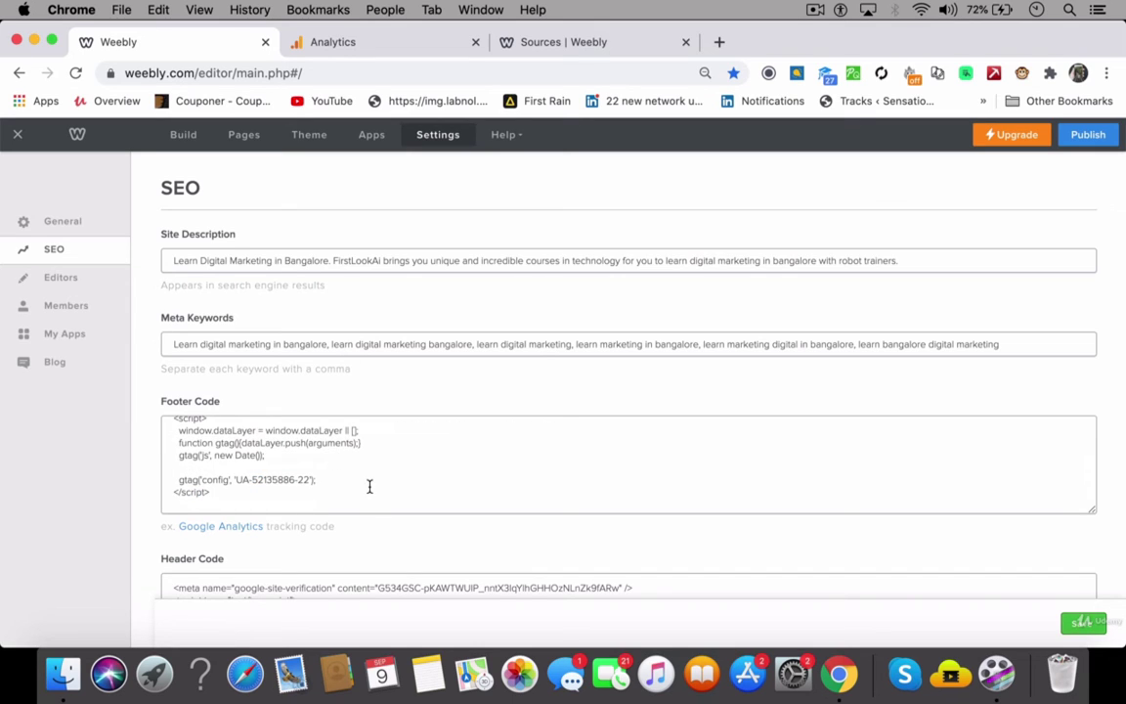
{"action": "scroll", "coordinate": [370, 486], "scroll_direction": "up", "scroll_amount": 2}
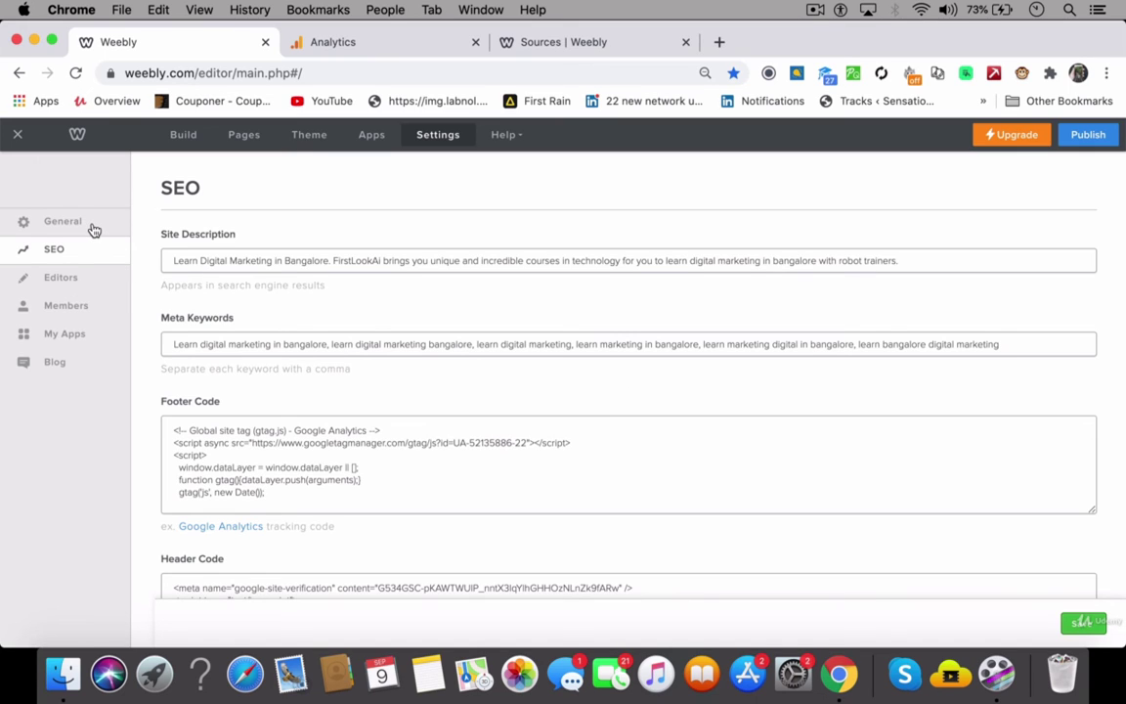
{"action": "left_click", "coordinate": [87, 285]}
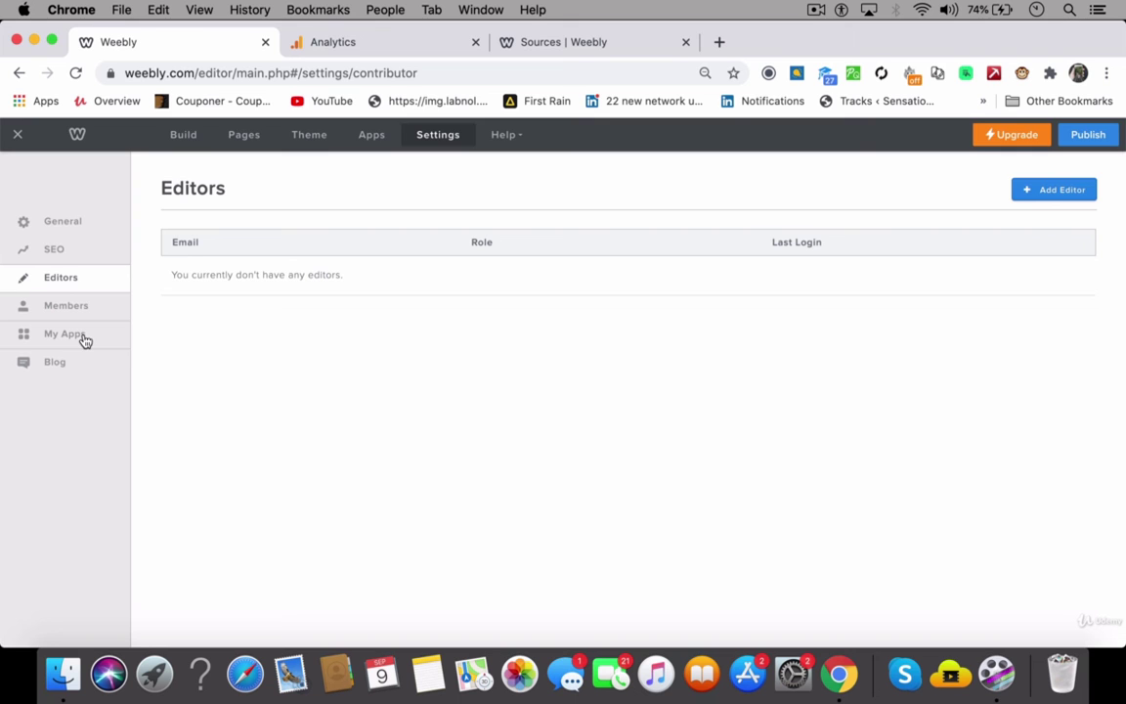
Return to building the page and place a Divider element in a column beside the Click Here button
{"action": "left_click", "coordinate": [185, 143]}
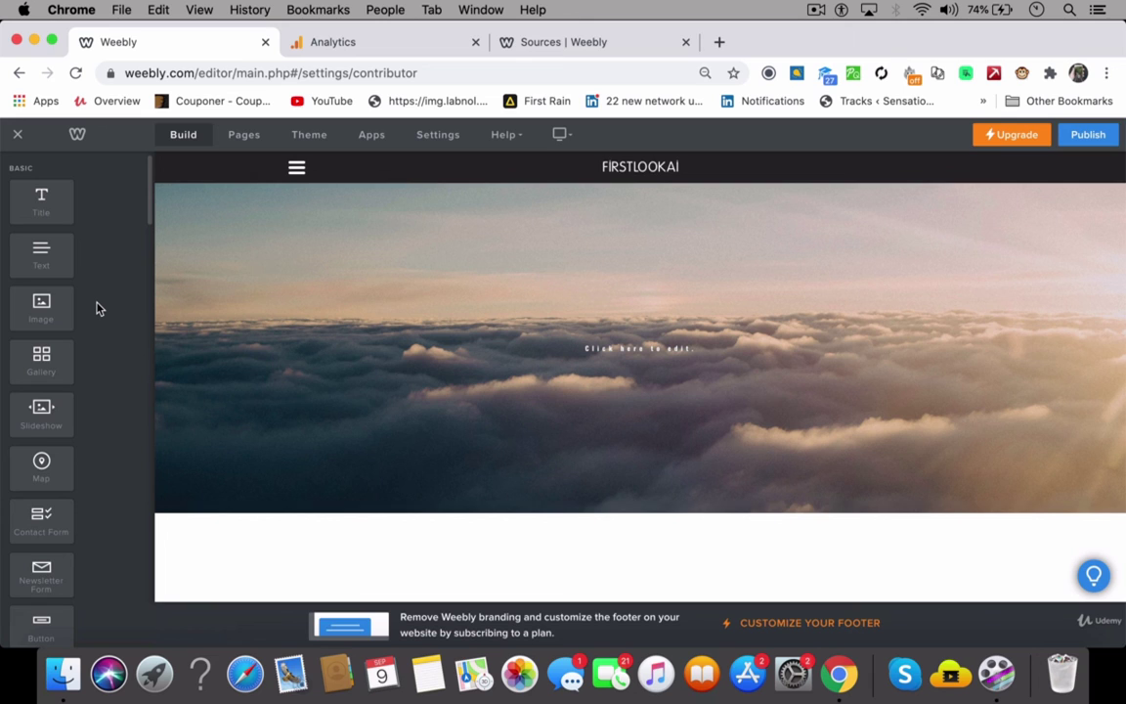
{"action": "scroll", "coordinate": [96, 309], "scroll_direction": "down", "scroll_amount": 5}
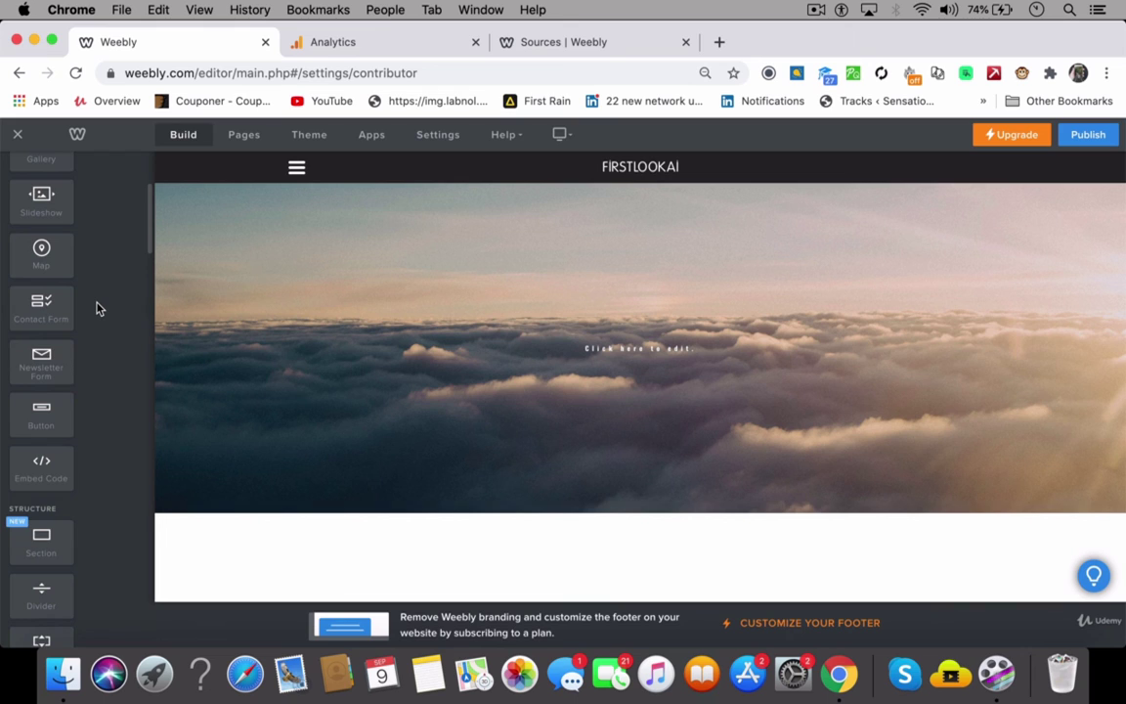
{"action": "scroll", "coordinate": [95, 309], "scroll_direction": "down", "scroll_amount": 4}
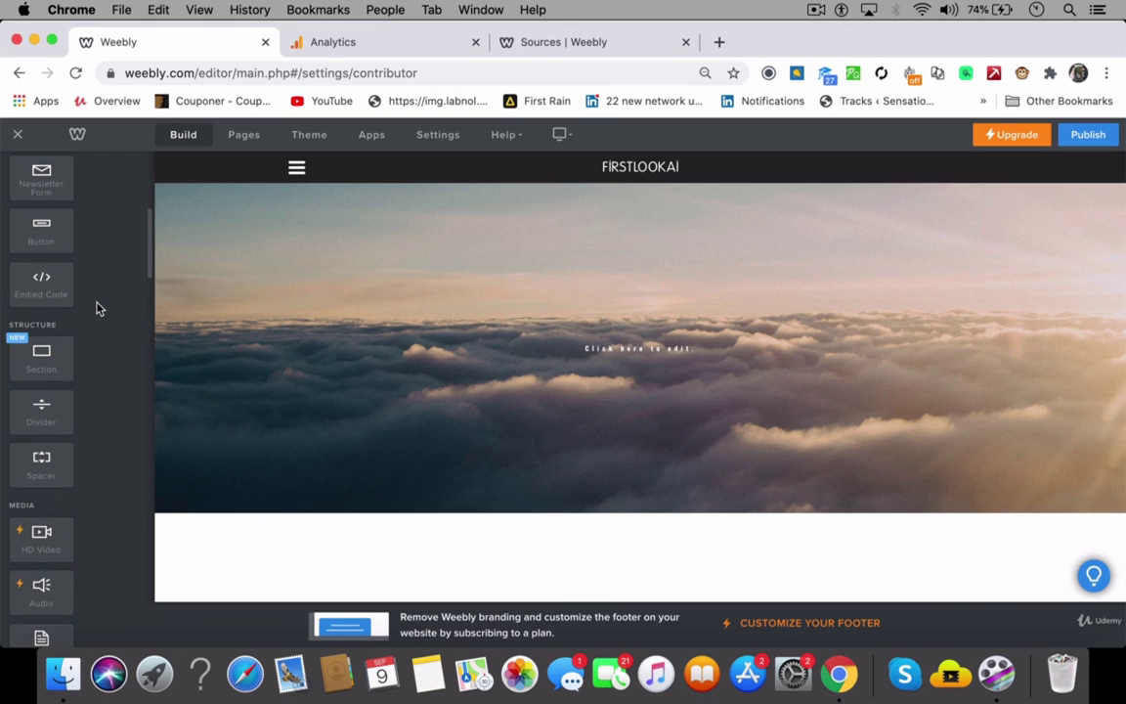
{"action": "scroll", "coordinate": [96, 309], "scroll_direction": "down", "scroll_amount": 1}
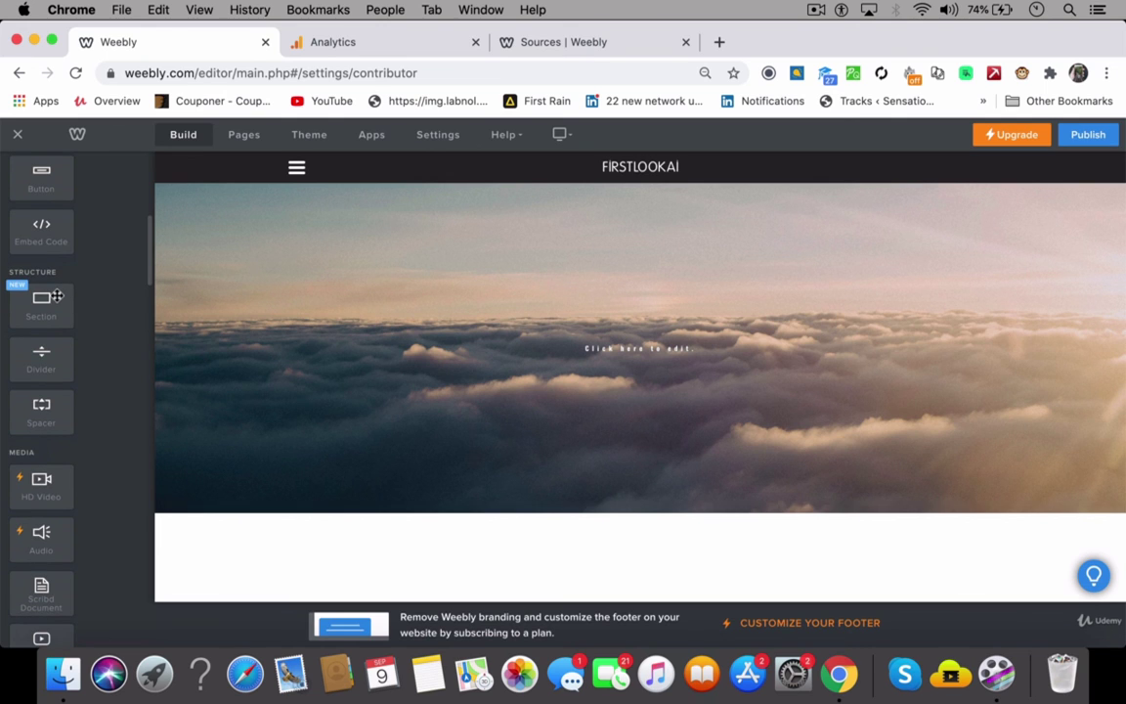
{"action": "scroll", "coordinate": [90, 355], "scroll_direction": "down", "scroll_amount": 2}
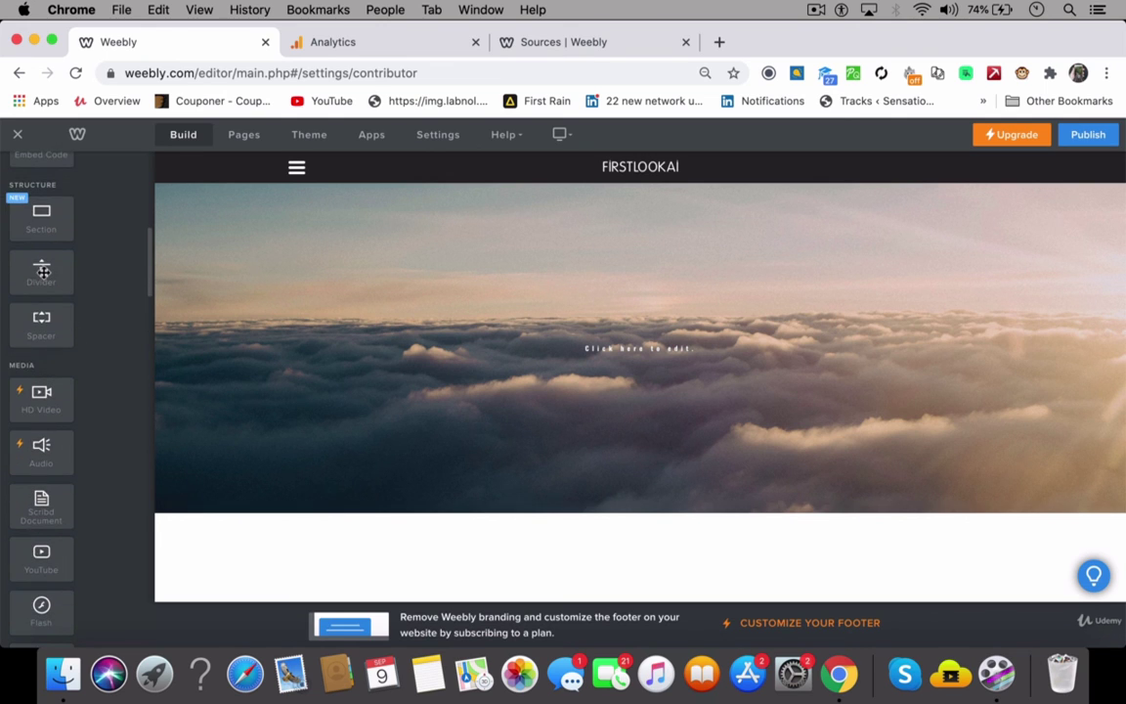
{"action": "left_click_drag", "start_coordinate": [39, 246], "coordinate": [377, 567]}
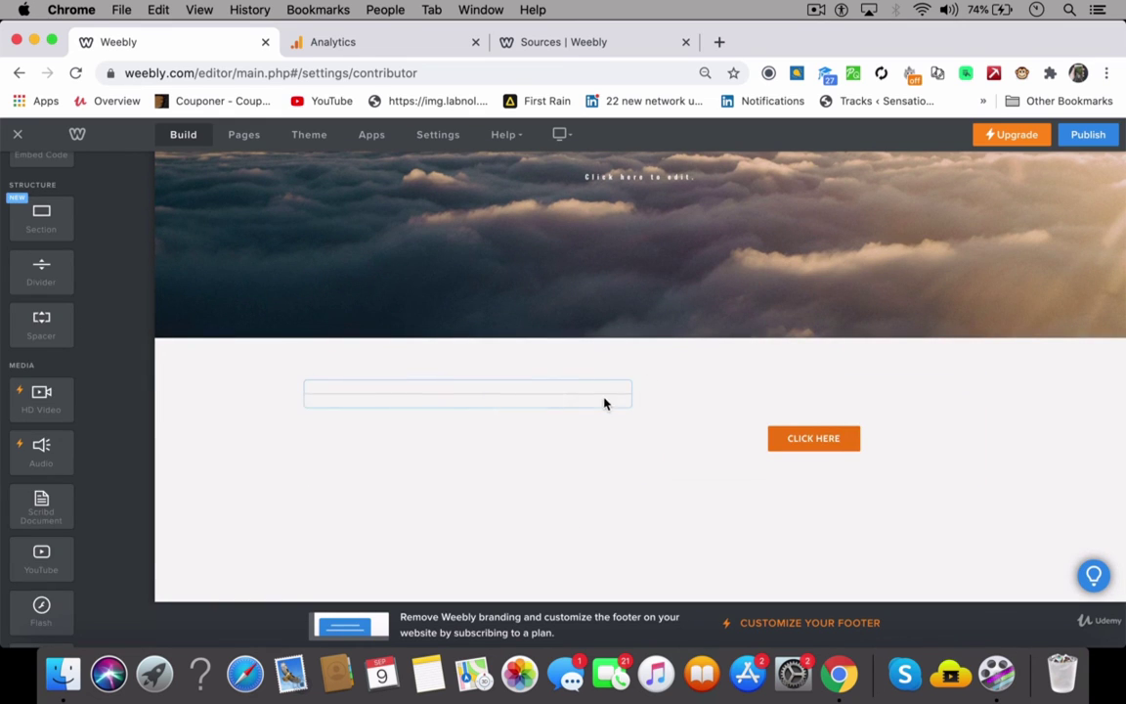
Move the divider above the Click Here button so it spans the full content width
{"action": "left_click", "coordinate": [598, 401]}
{"action": "left_click", "coordinate": [701, 382]}
{"action": "left_click_drag", "start_coordinate": [483, 382], "coordinate": [726, 387]}
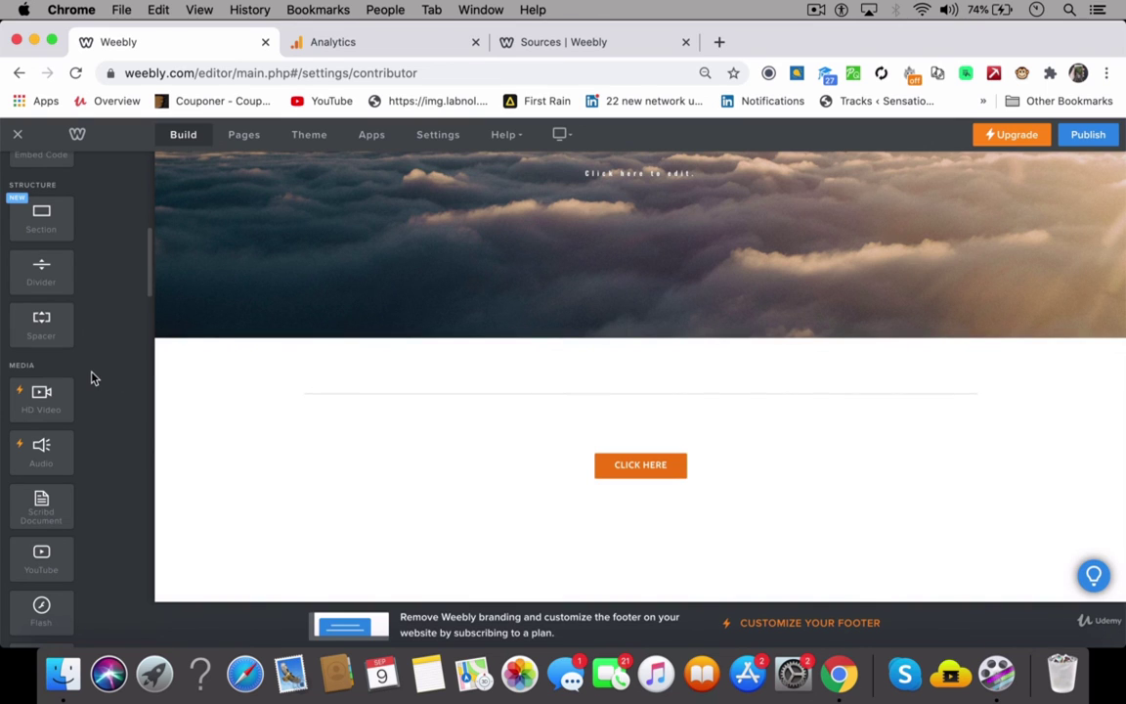
Examine the available page elements in the Media, Ecommerce and More groups and return to the Basic elements
{"action": "scroll", "coordinate": [93, 379], "scroll_direction": "down", "scroll_amount": 8}
{"action": "scroll", "coordinate": [91, 379], "scroll_direction": "up", "scroll_amount": 1}
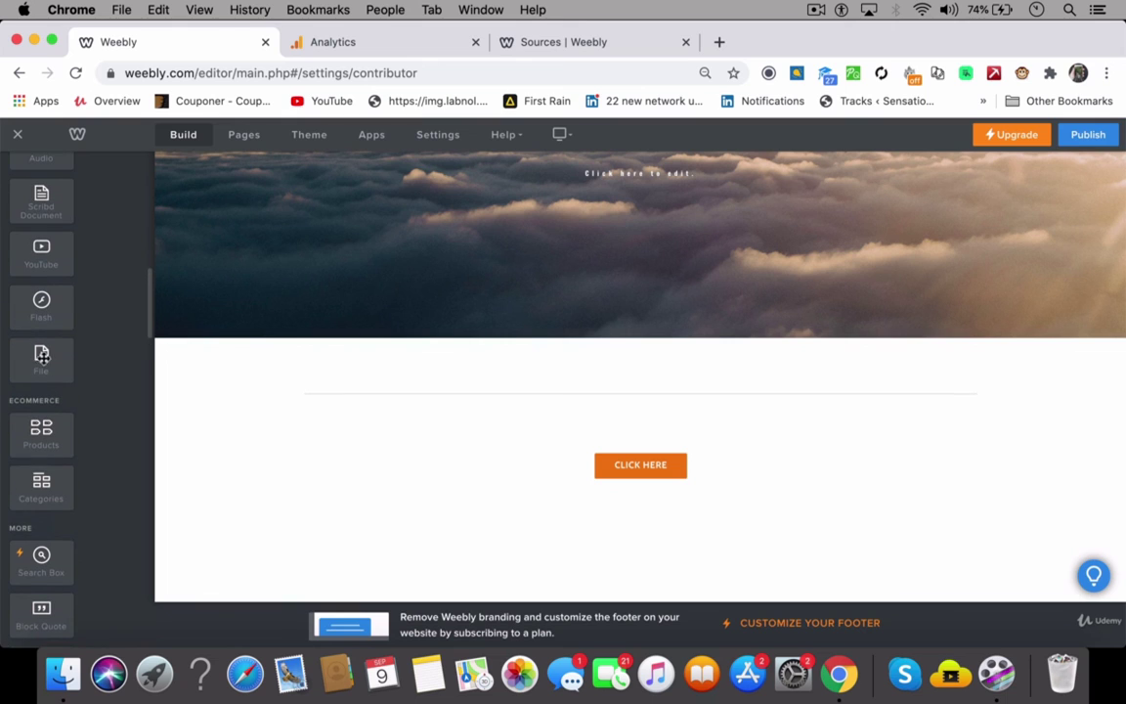
{"action": "scroll", "coordinate": [117, 348], "scroll_direction": "down", "scroll_amount": 1}
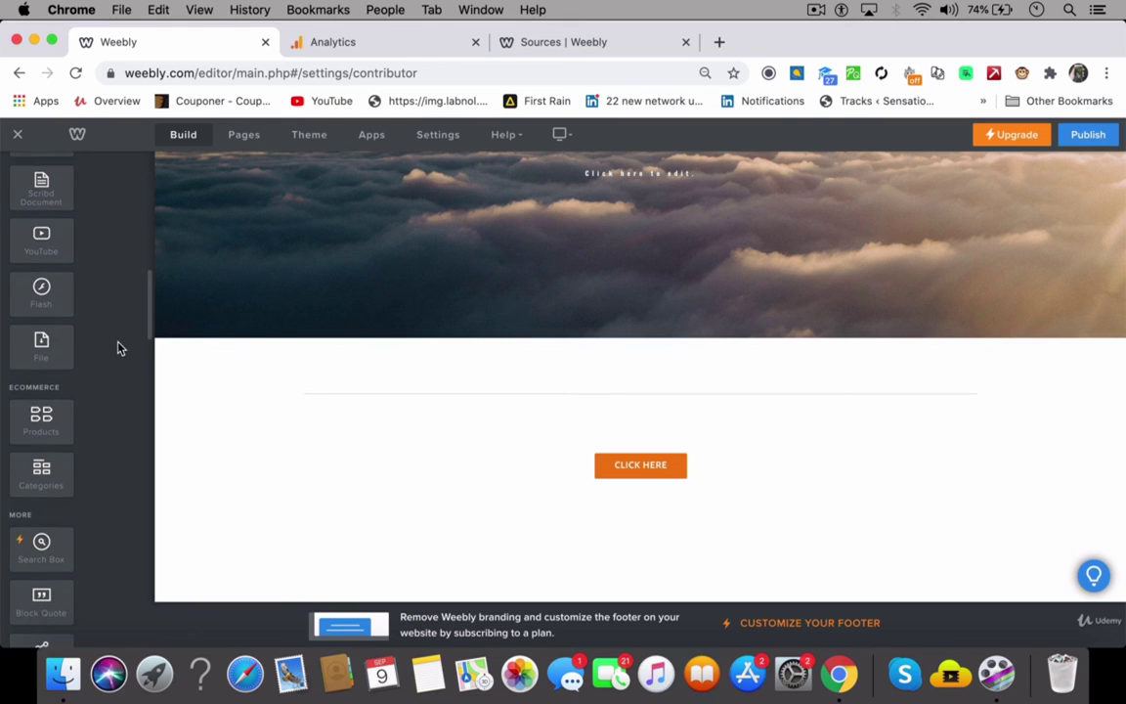
{"action": "scroll", "coordinate": [117, 348], "scroll_direction": "up", "scroll_amount": 1}
{"action": "scroll", "coordinate": [117, 348], "scroll_direction": "down", "scroll_amount": 4}
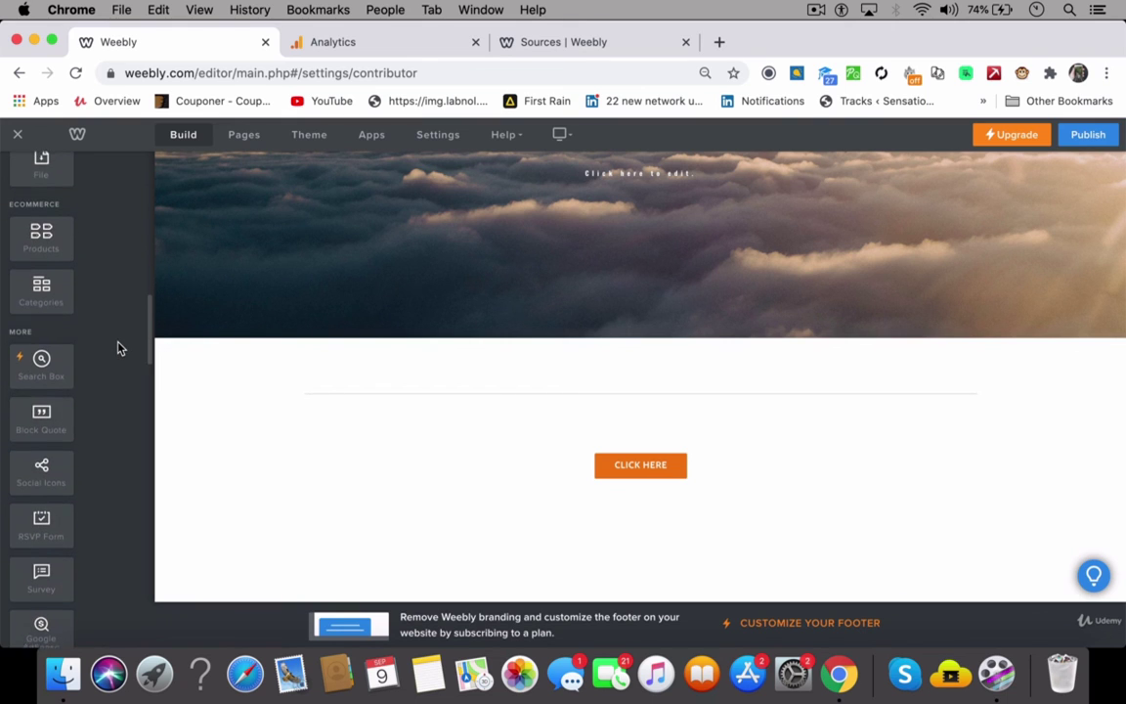
{"action": "scroll", "coordinate": [117, 348], "scroll_direction": "down", "scroll_amount": 2}
{"action": "scroll", "coordinate": [118, 349], "scroll_direction": "up", "scroll_amount": 5}
{"action": "scroll", "coordinate": [117, 348], "scroll_direction": "up", "scroll_amount": 10}
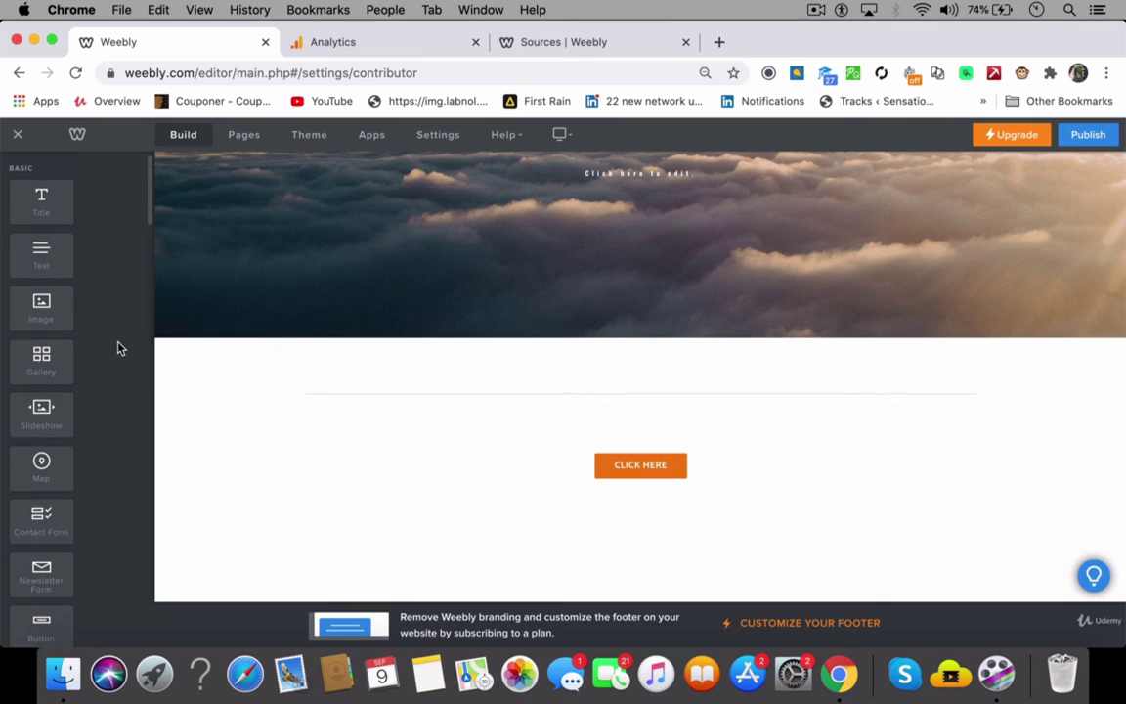